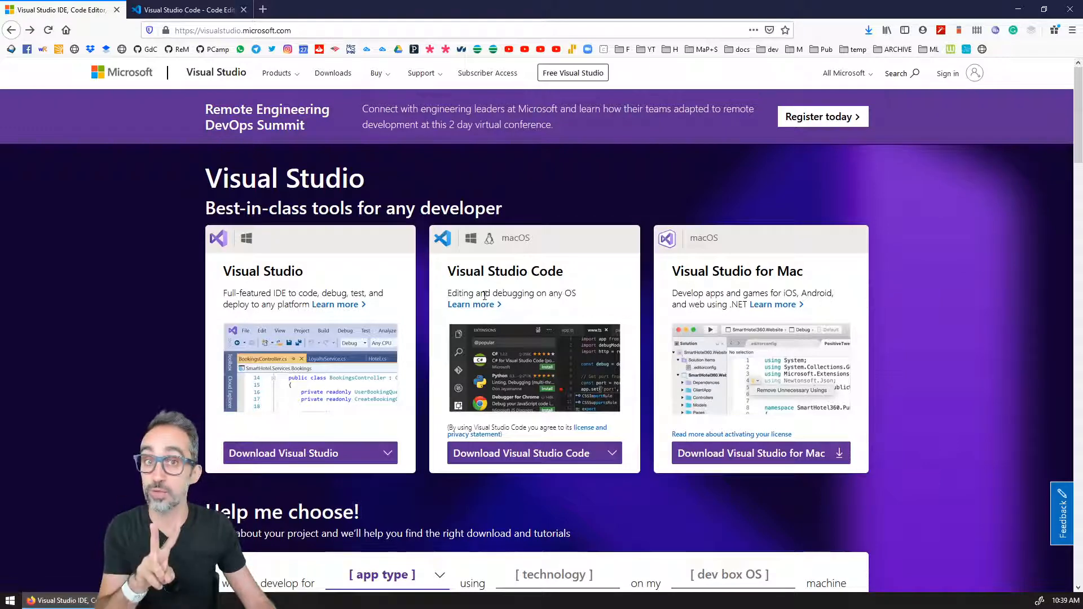
Step: Compare the Visual Studio and Visual Studio Code product headings on the Visual Studio download page
{"action": "left_click_drag", "start_coordinate": [308, 275], "coordinate": [218, 272]}
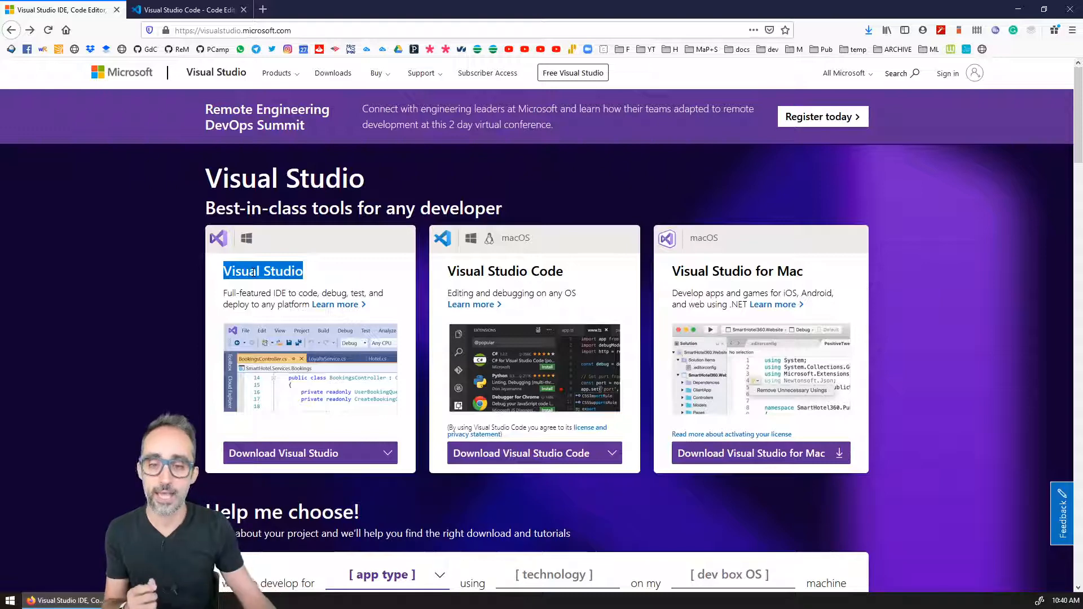
{"action": "left_click_drag", "start_coordinate": [590, 273], "coordinate": [444, 277]}
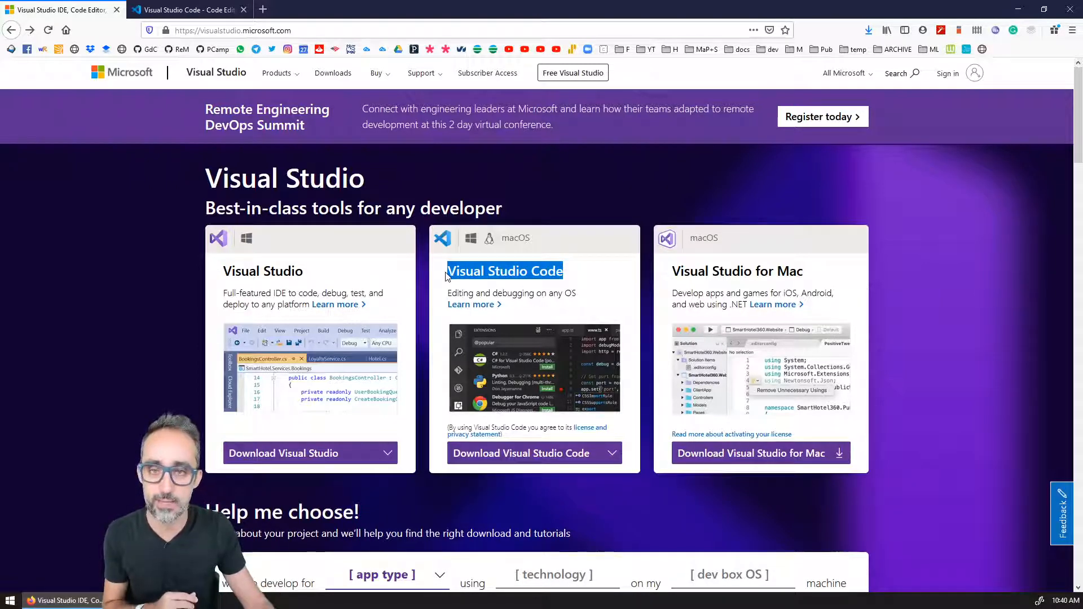
{"action": "left_click", "coordinate": [568, 280]}
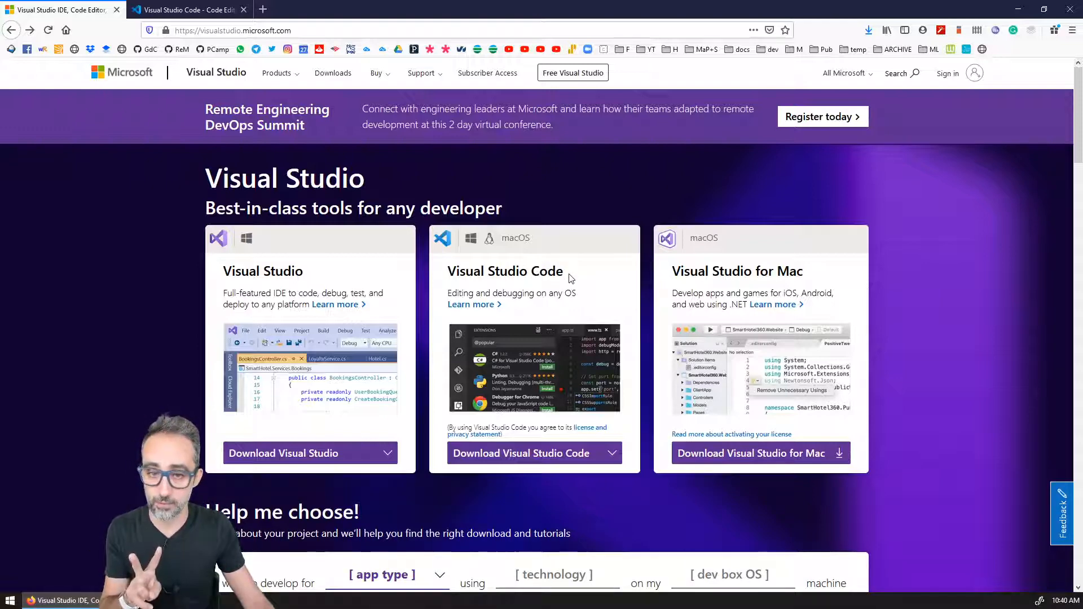
{"action": "mouse_move", "coordinate": [566, 276]}
{"action": "left_mouse_down"}
{"action": "mouse_move", "coordinate": [454, 271]}
{"action": "mouse_move", "coordinate": [570, 274]}
{"action": "left_mouse_up"}
{"action": "left_click", "coordinate": [490, 272]}
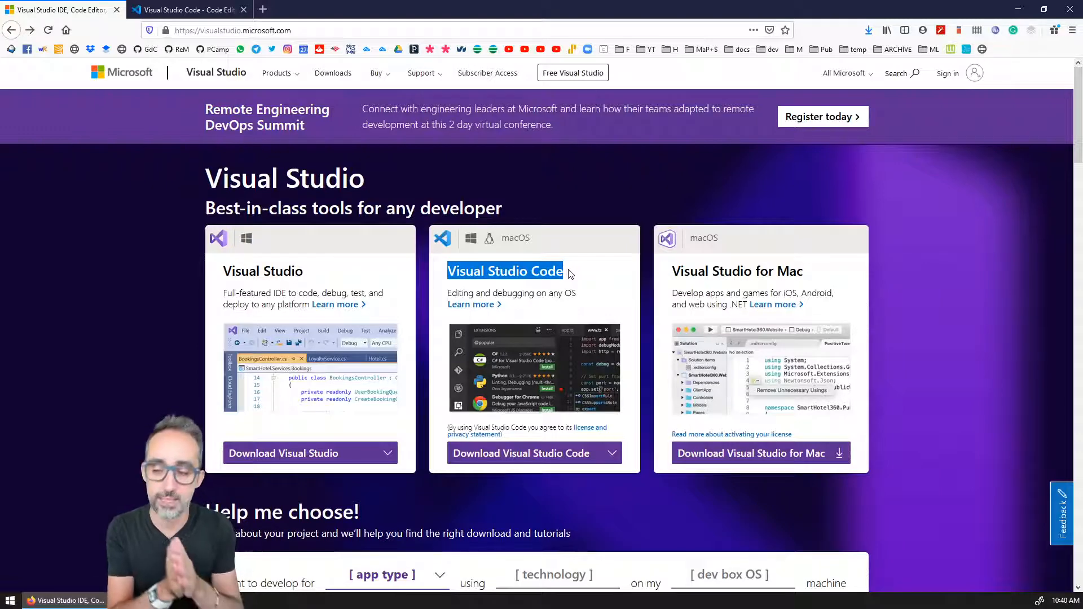
{"action": "left_click_drag", "start_coordinate": [303, 271], "coordinate": [224, 270]}
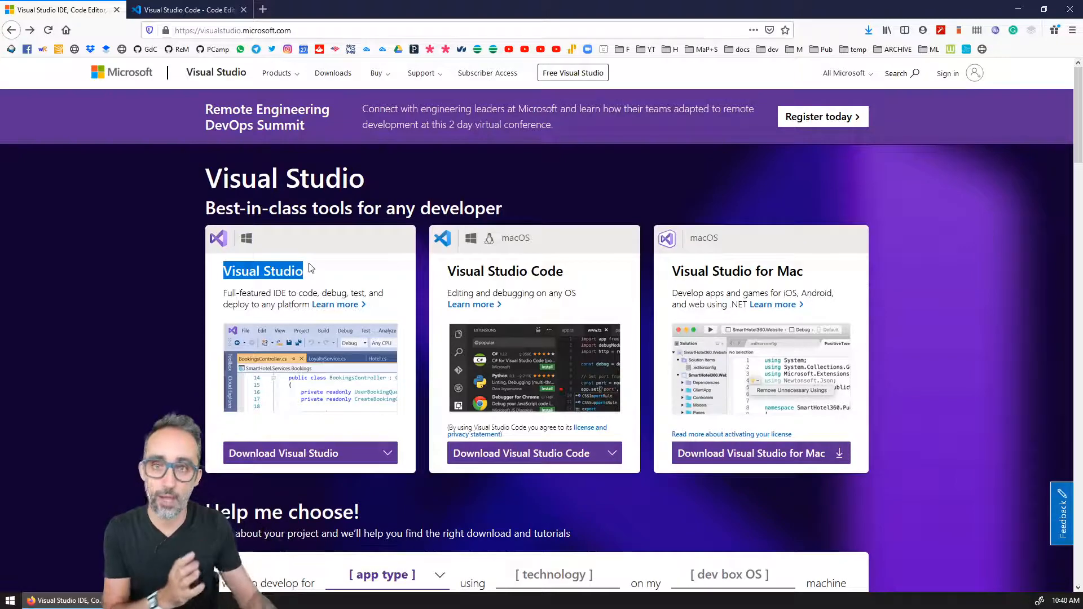
{"action": "left_click", "coordinate": [571, 273]}
{"action": "left_click_drag", "start_coordinate": [571, 273], "coordinate": [447, 273]}
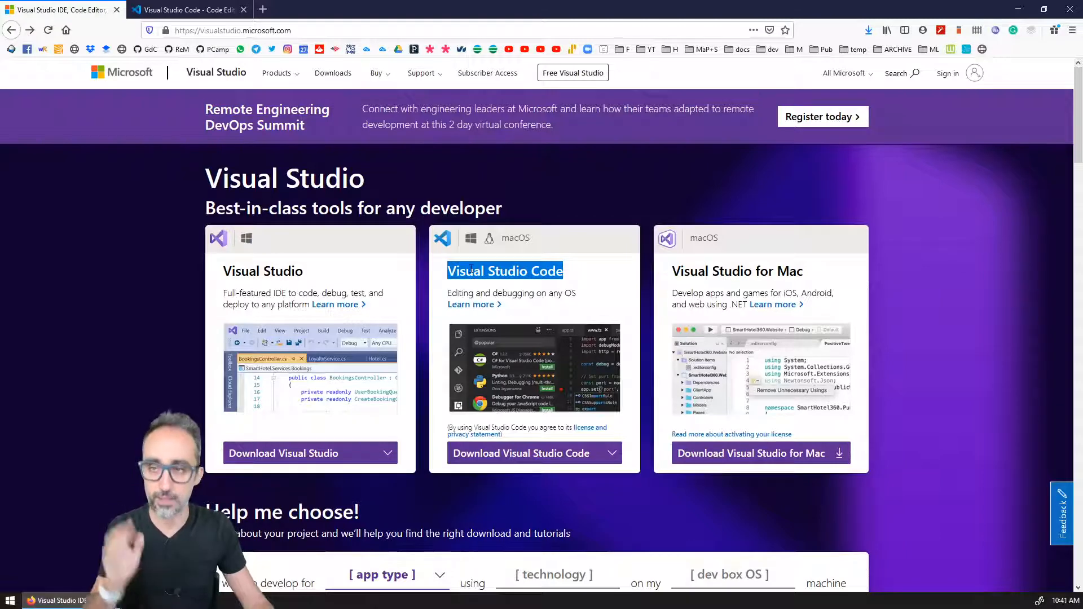
{"action": "left_click_drag", "start_coordinate": [316, 273], "coordinate": [216, 273]}
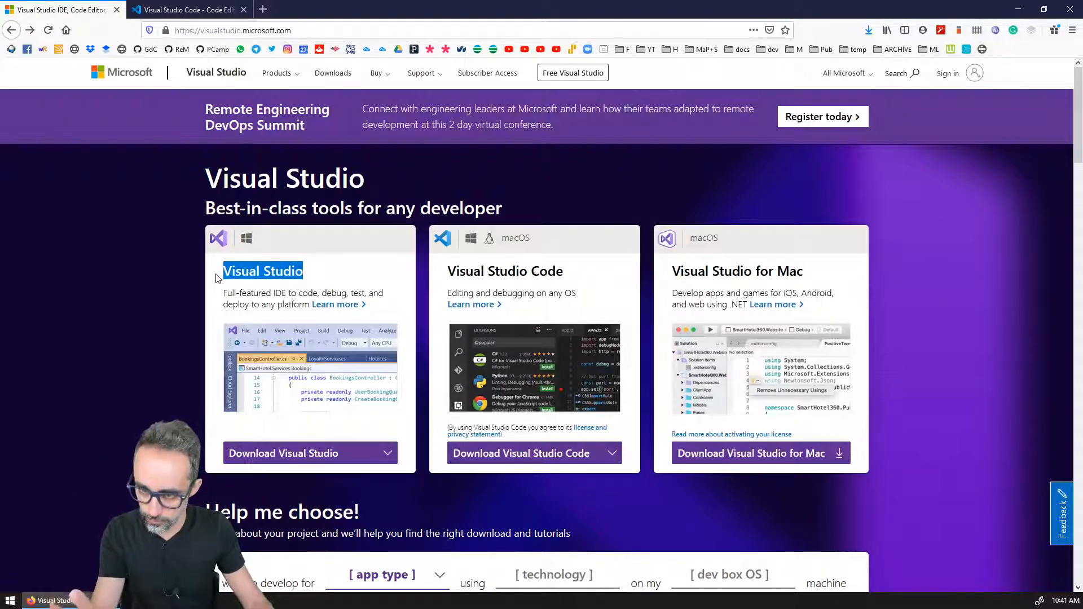
Step: Try to download the Visual Studio Community 2019 installer, dismissing the file save dialog
{"action": "left_click", "coordinate": [314, 454]}
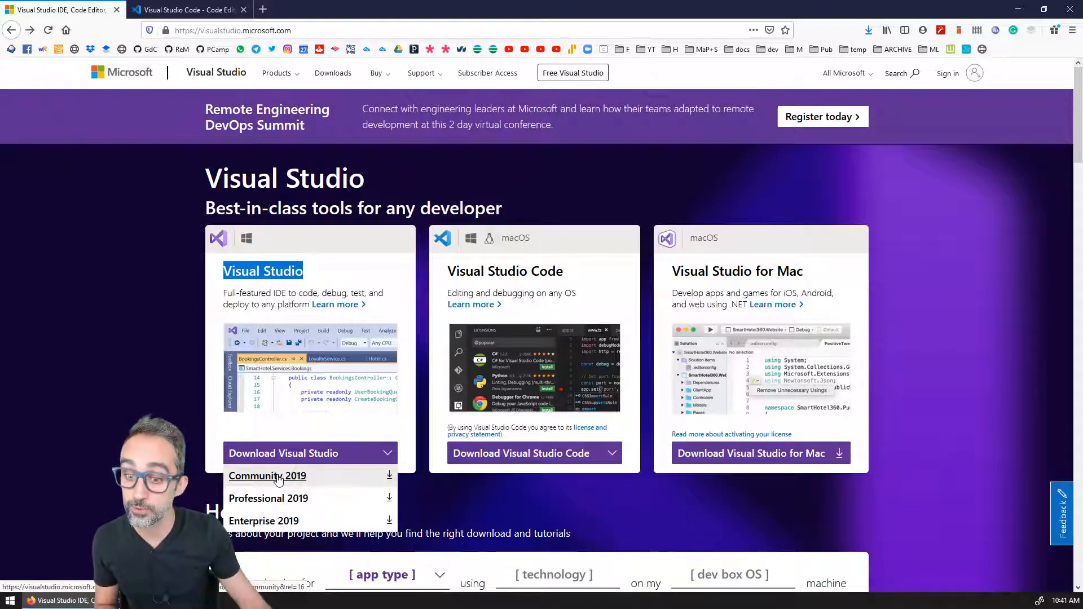
{"action": "left_click", "coordinate": [278, 479]}
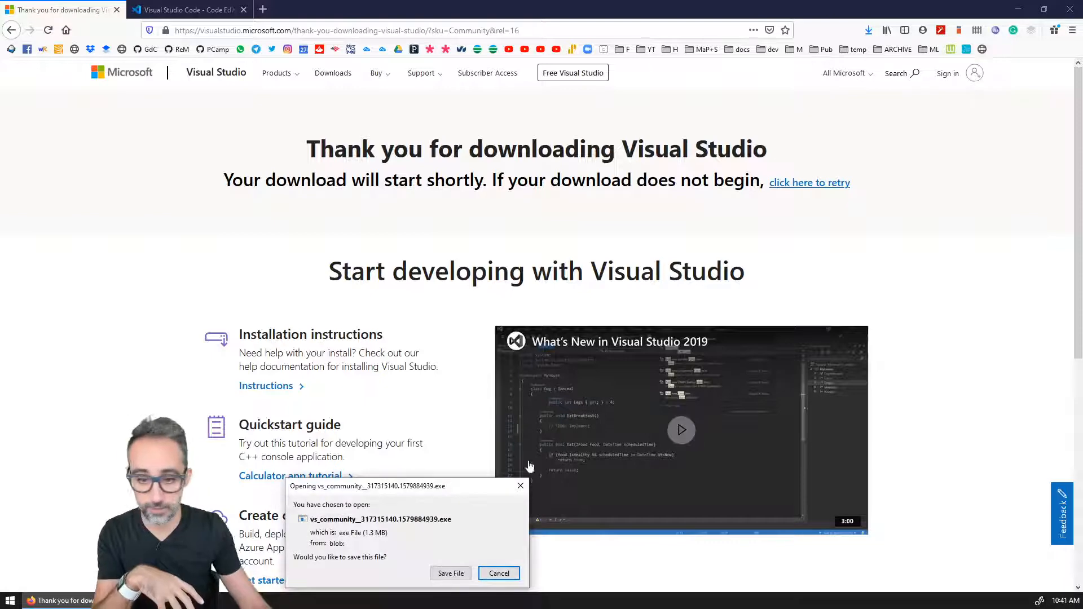
{"action": "left_click_drag", "start_coordinate": [489, 484], "coordinate": [497, 181]}
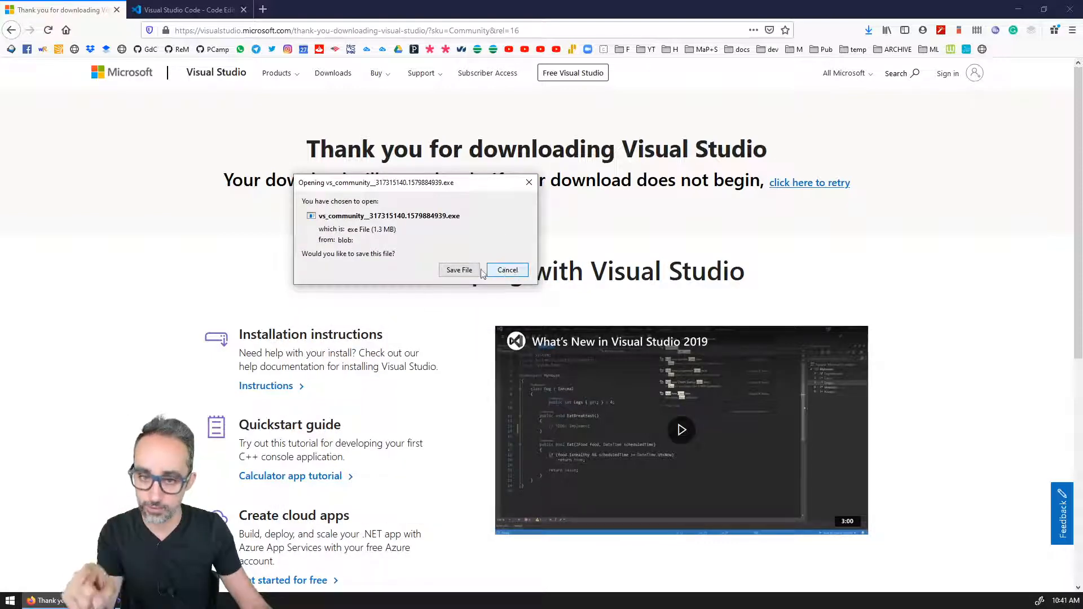
{"action": "left_click", "coordinate": [506, 272]}
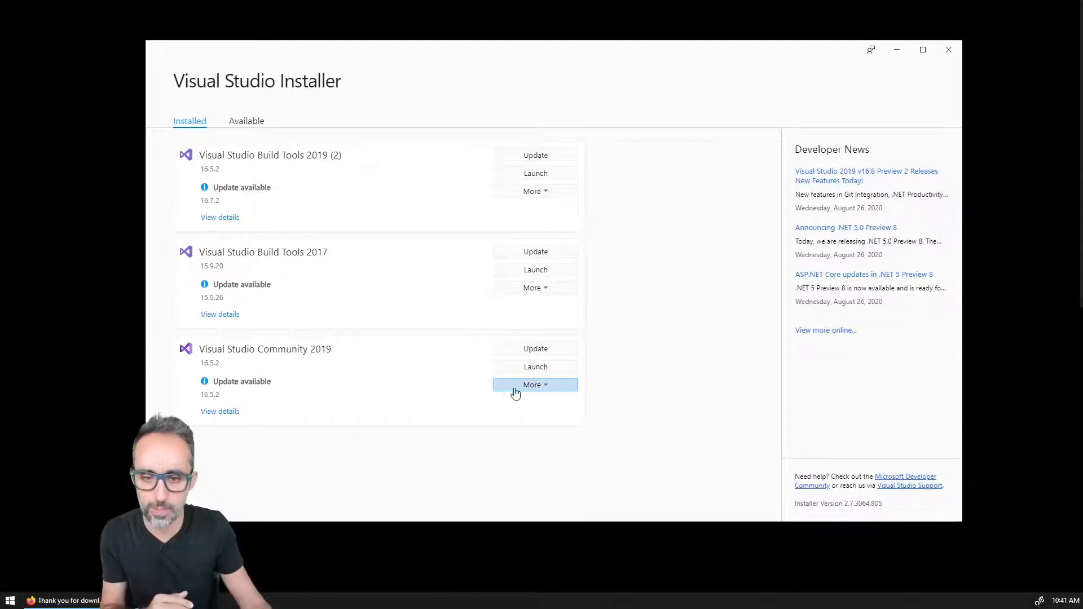
Step: Review the workloads installed for Visual Studio Community 2019 in the installer, then close the installer
{"action": "left_click", "coordinate": [514, 389]}
{"action": "left_click", "coordinate": [531, 441]}
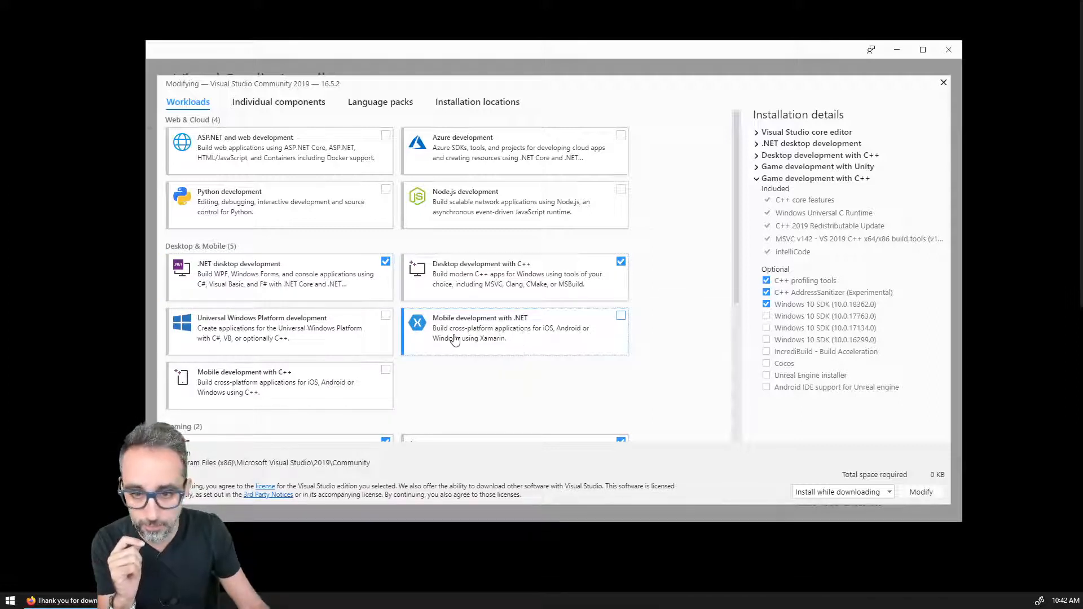
{"action": "scroll", "coordinate": [285, 333], "scroll_direction": "down", "scroll_amount": 2}
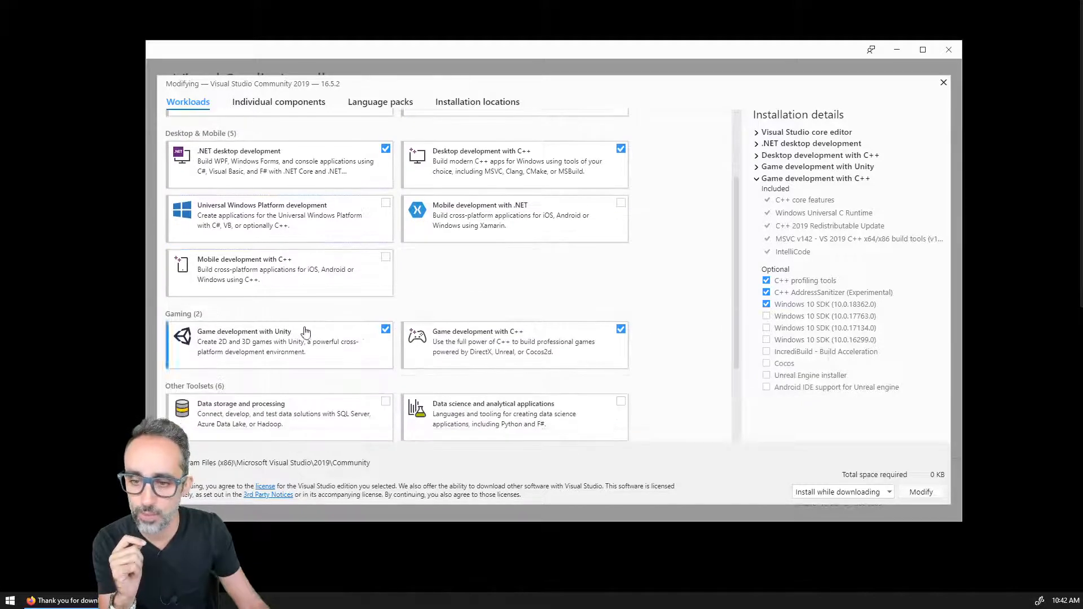
{"action": "scroll", "coordinate": [479, 249], "scroll_direction": "down", "scroll_amount": 1}
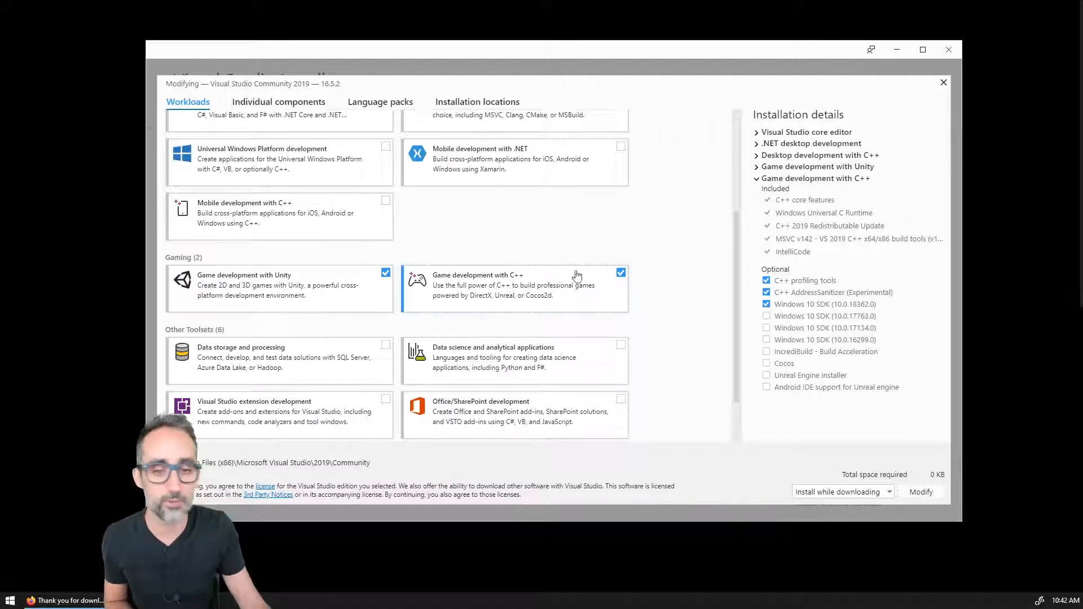
{"action": "scroll", "coordinate": [508, 299], "scroll_direction": "down", "scroll_amount": 2}
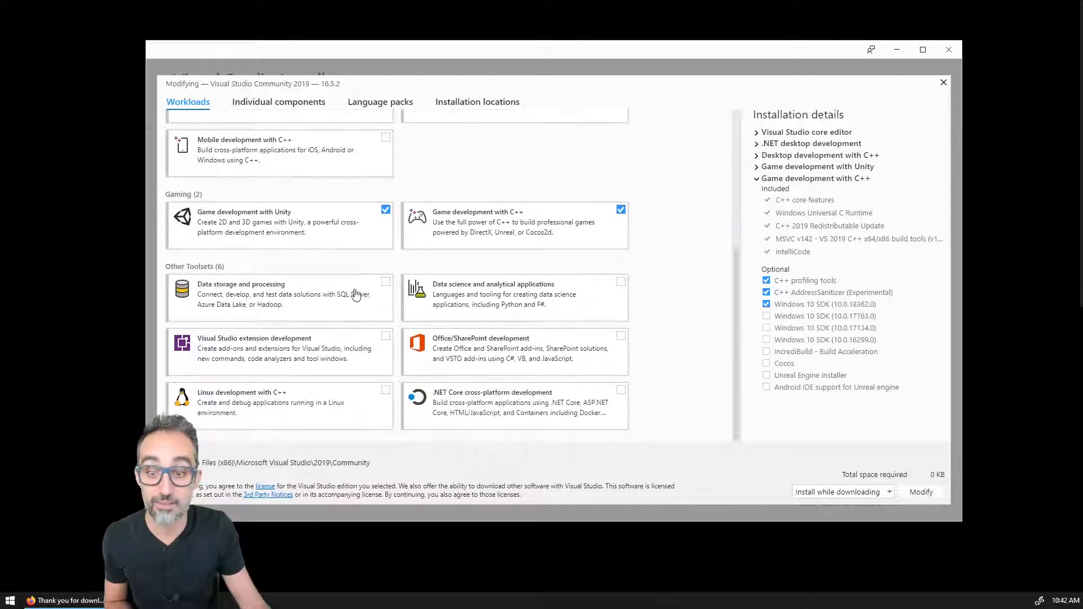
{"action": "scroll", "coordinate": [680, 382], "scroll_direction": "up", "scroll_amount": 6}
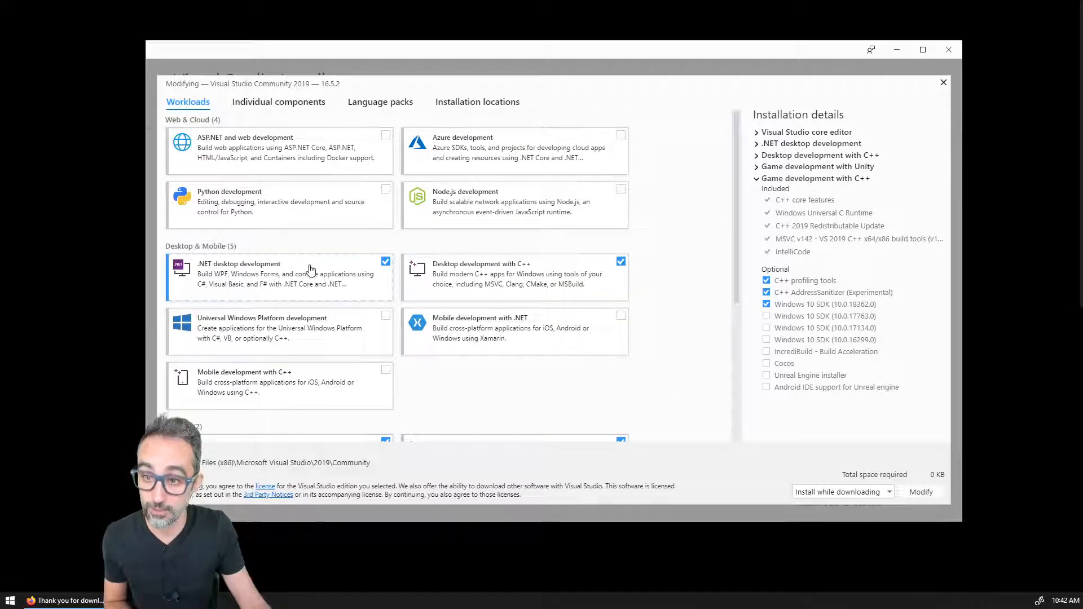
{"action": "scroll", "coordinate": [258, 270], "scroll_direction": "down", "scroll_amount": 2}
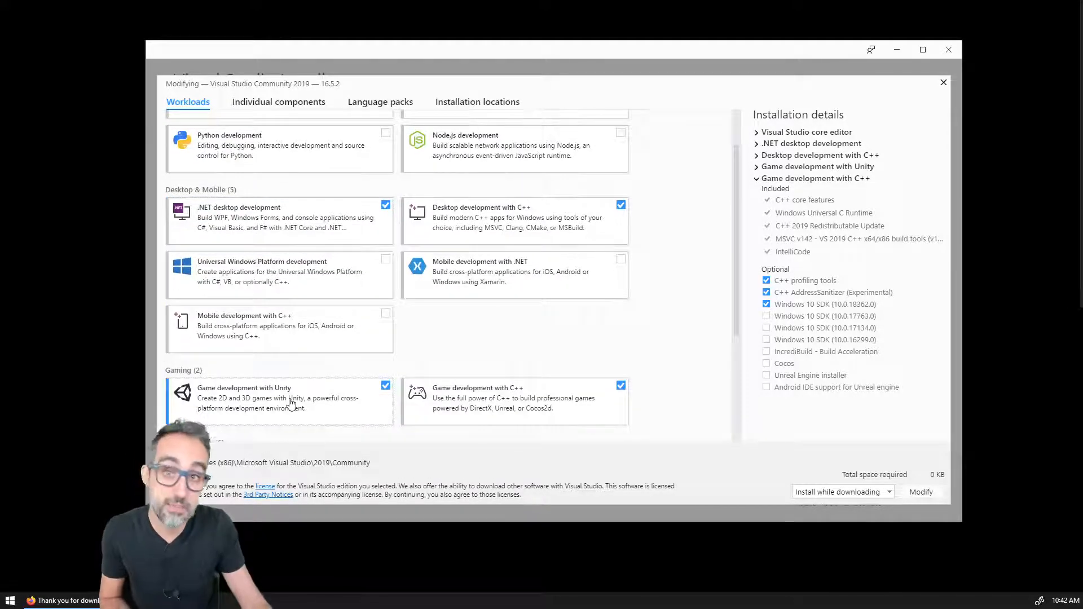
{"action": "scroll", "coordinate": [338, 399], "scroll_direction": "up", "scroll_amount": 2}
{"action": "scroll", "coordinate": [339, 399], "scroll_direction": "down", "scroll_amount": 2}
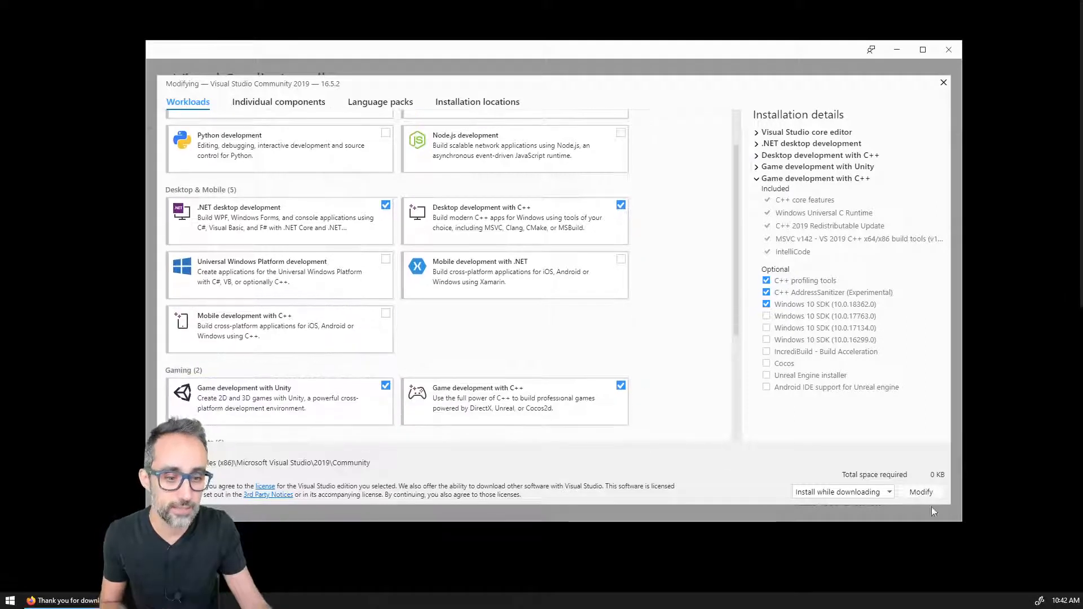
{"action": "left_click", "coordinate": [944, 85]}
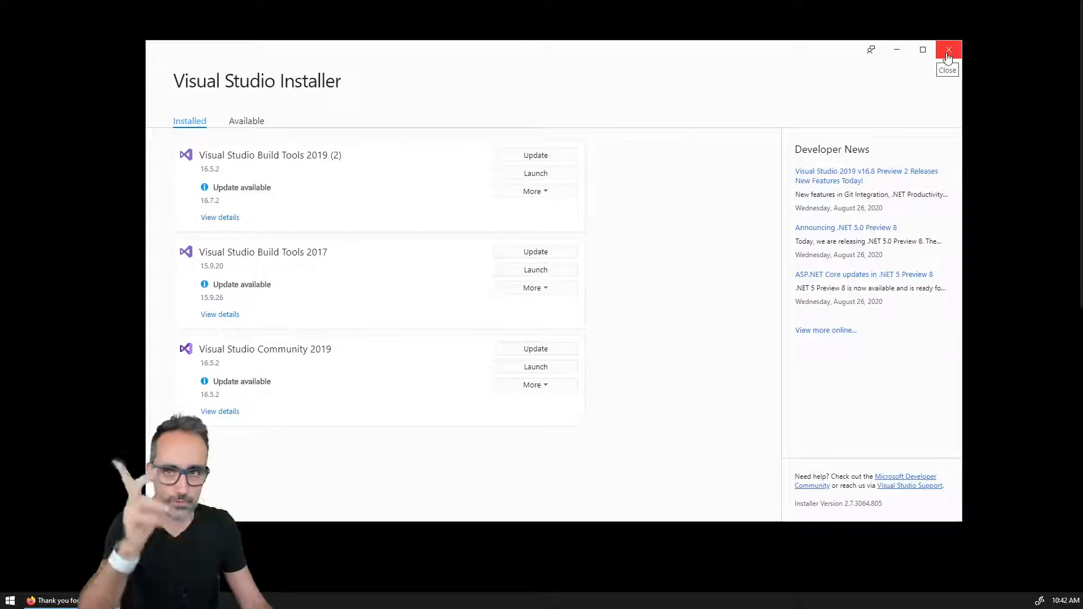
{"action": "left_click", "coordinate": [949, 52]}
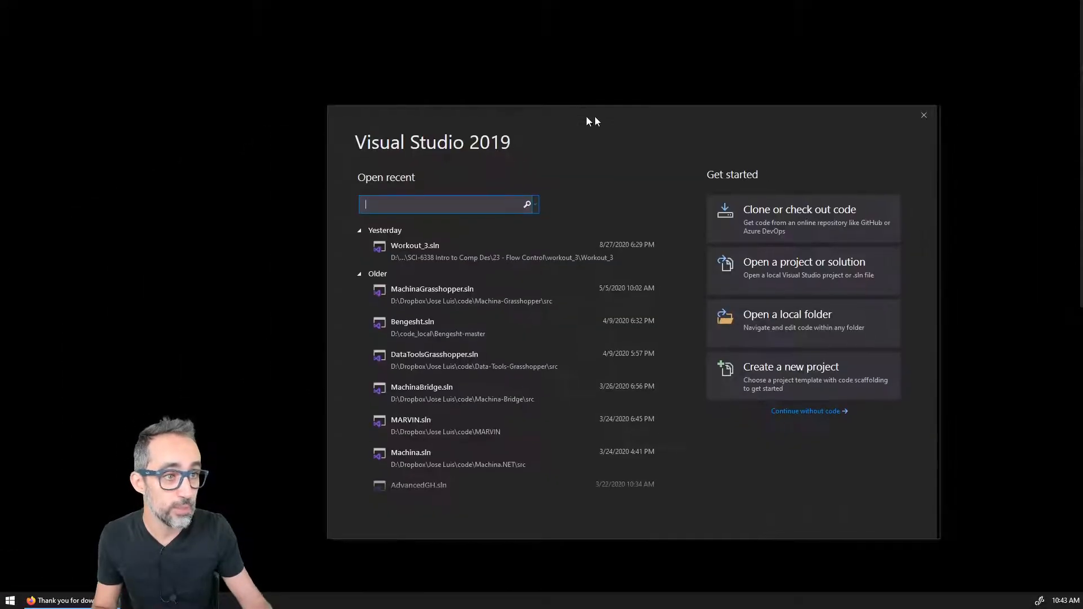
Step: Start a new project from the C# Console App (.NET Framework) template, searching the templates for console
{"action": "left_click_drag", "start_coordinate": [593, 118], "coordinate": [488, 90]}
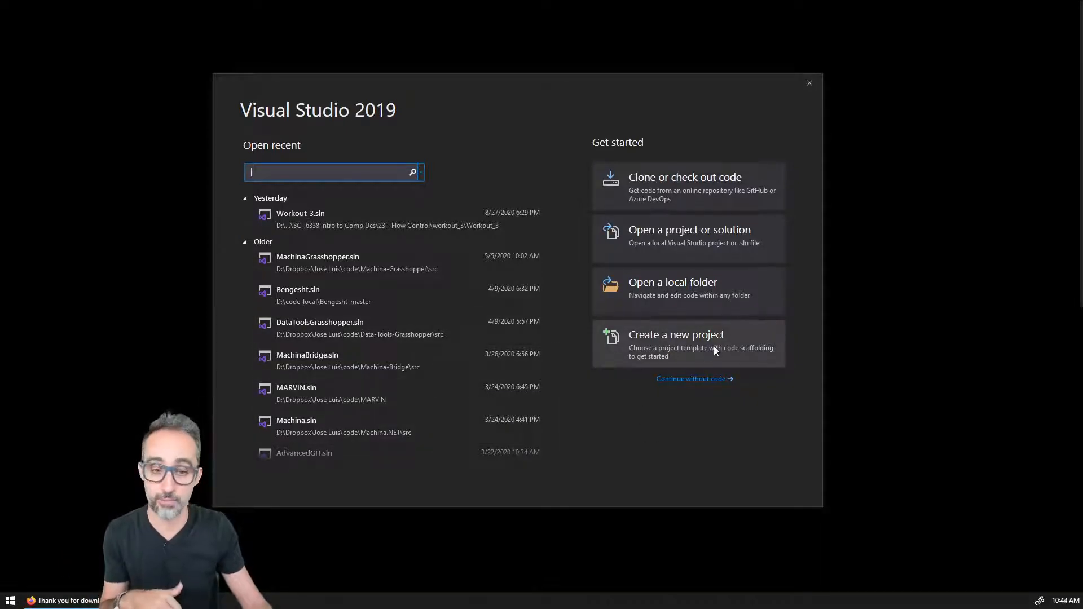
{"action": "left_click", "coordinate": [676, 345]}
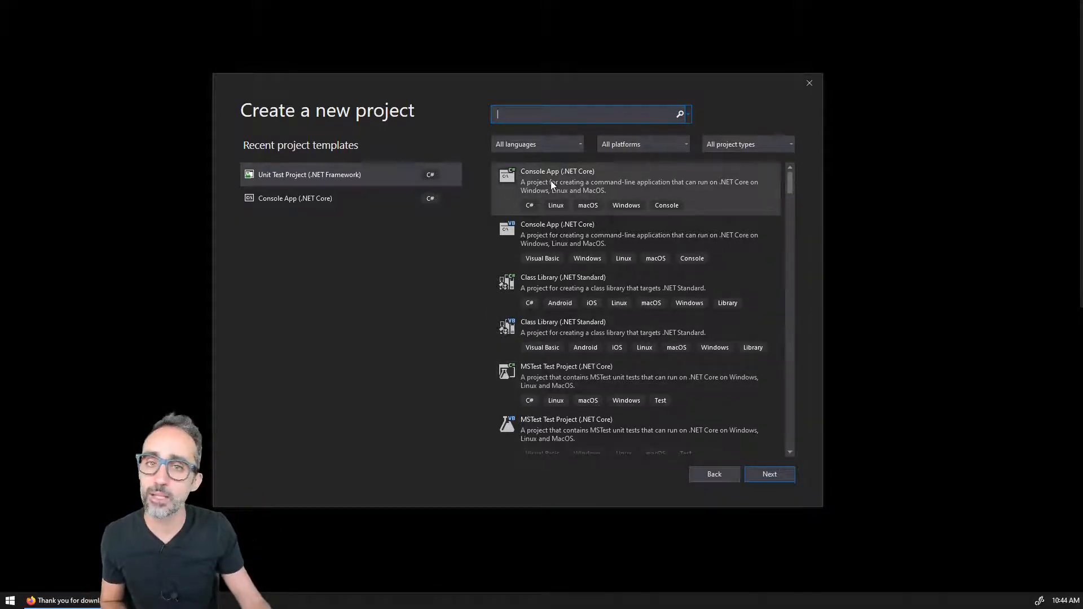
{"action": "left_click", "coordinate": [584, 185]}
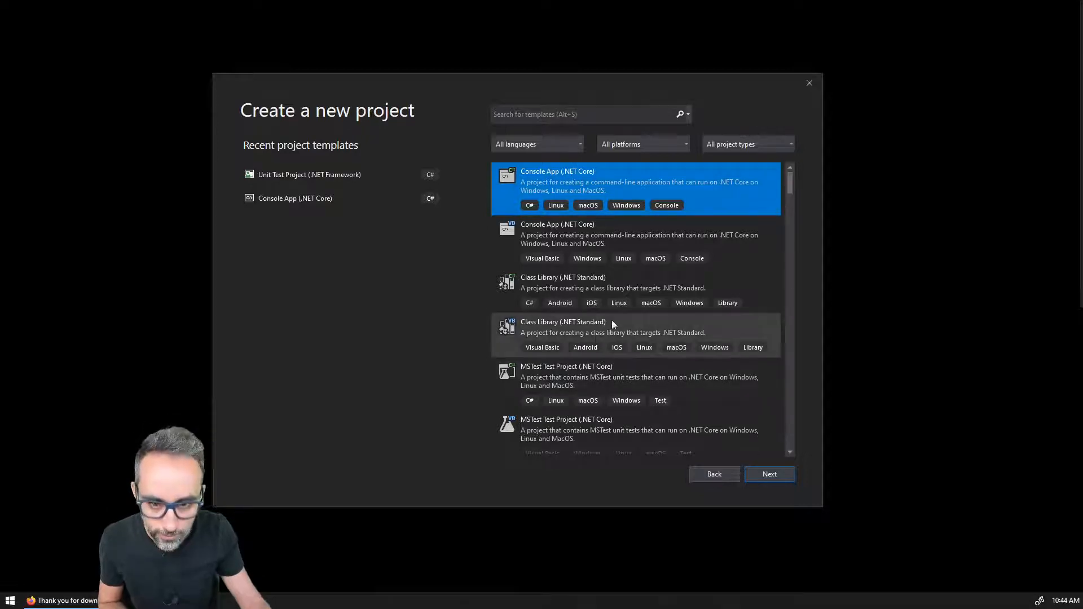
{"action": "left_click", "coordinate": [586, 285]}
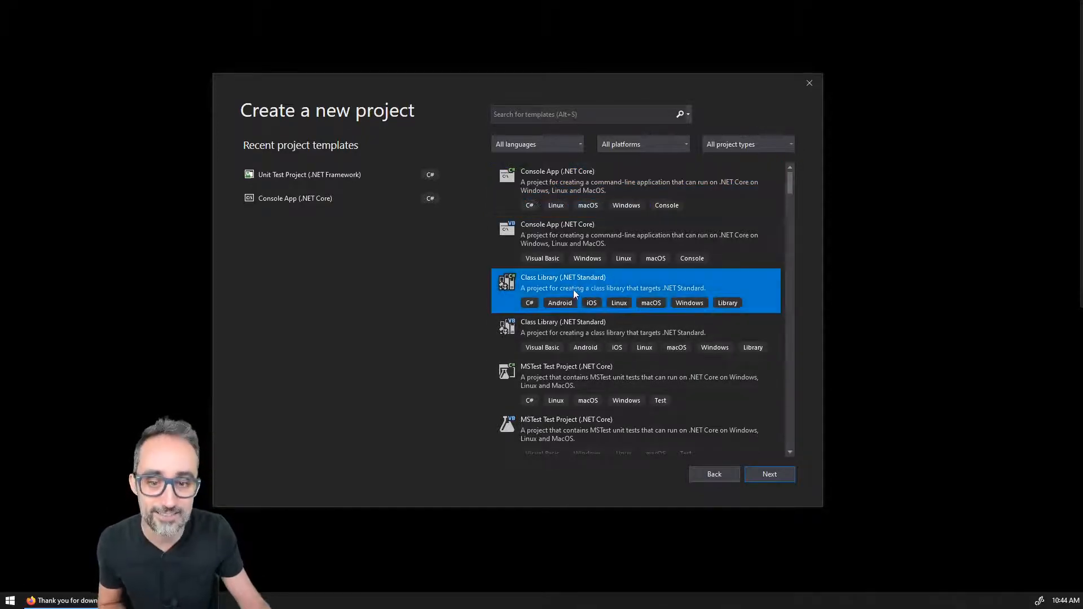
{"action": "scroll", "coordinate": [572, 293], "scroll_direction": "down", "scroll_amount": 5}
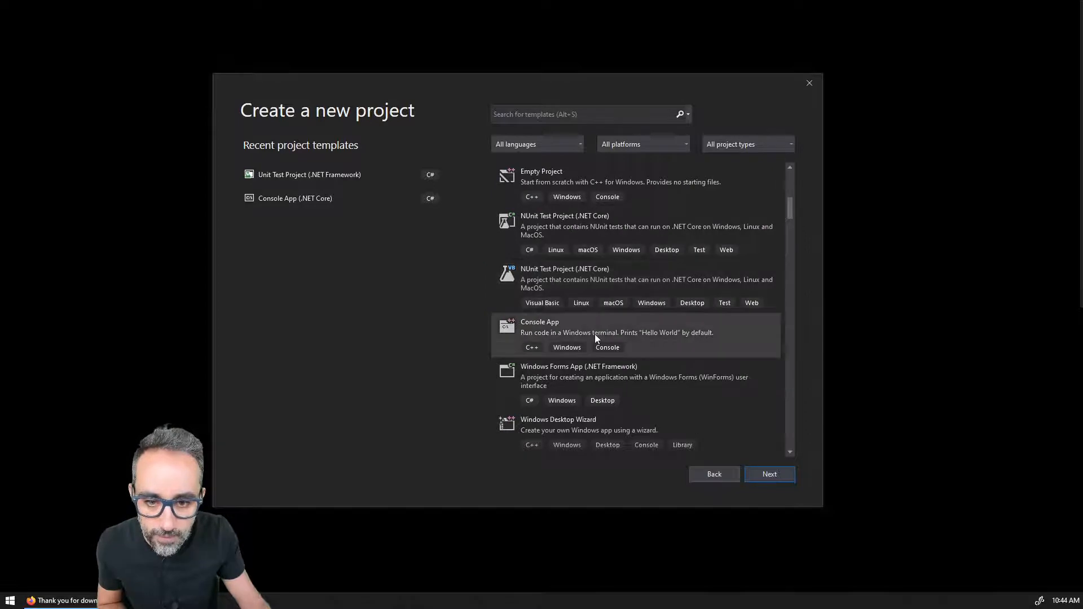
{"action": "scroll", "coordinate": [603, 350], "scroll_direction": "down", "scroll_amount": 3}
{"action": "left_click", "coordinate": [542, 231]}
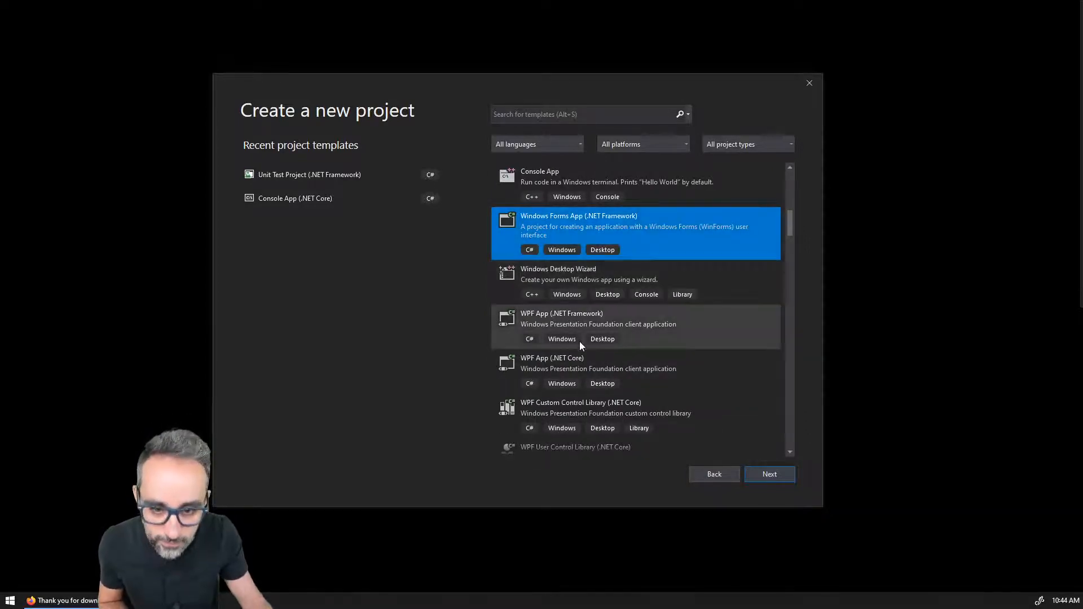
{"action": "scroll", "coordinate": [581, 347], "scroll_direction": "up", "scroll_amount": 10}
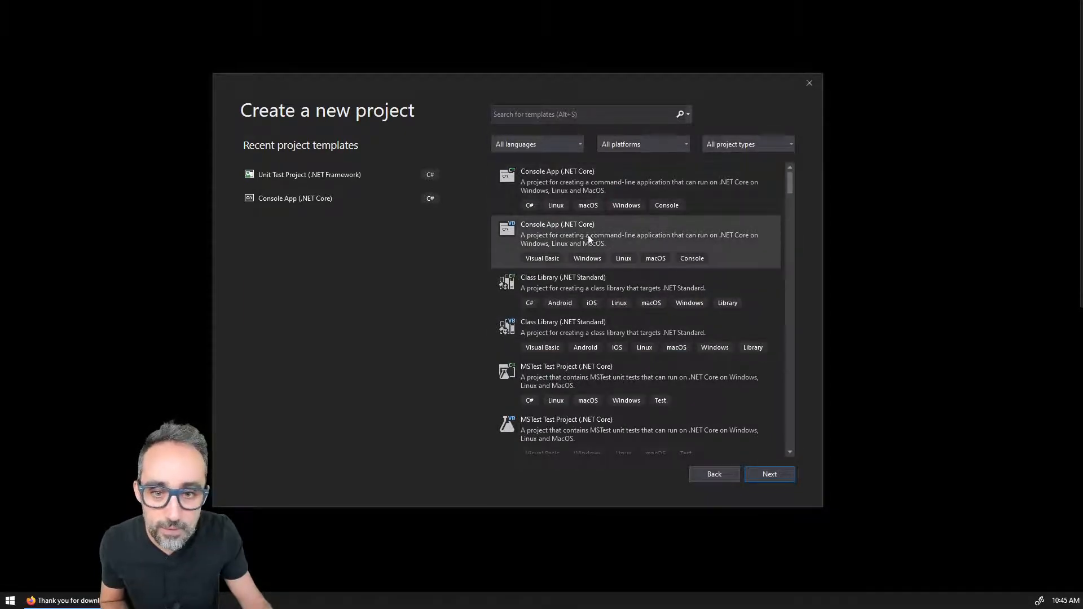
{"action": "left_click", "coordinate": [571, 229]}
{"action": "left_click", "coordinate": [607, 114]}
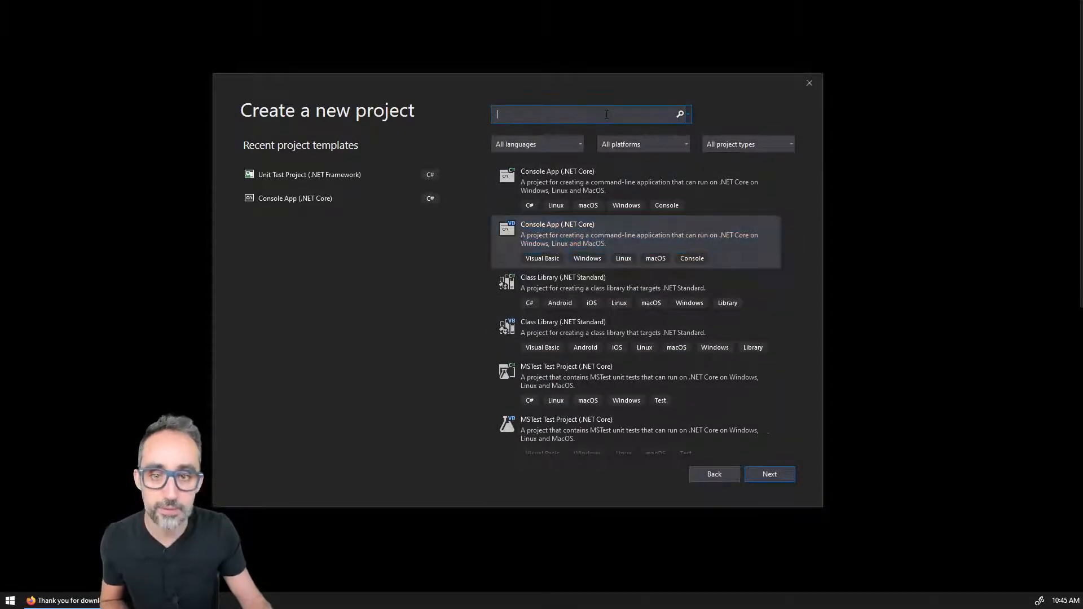
{"action": "type", "text": "console"}
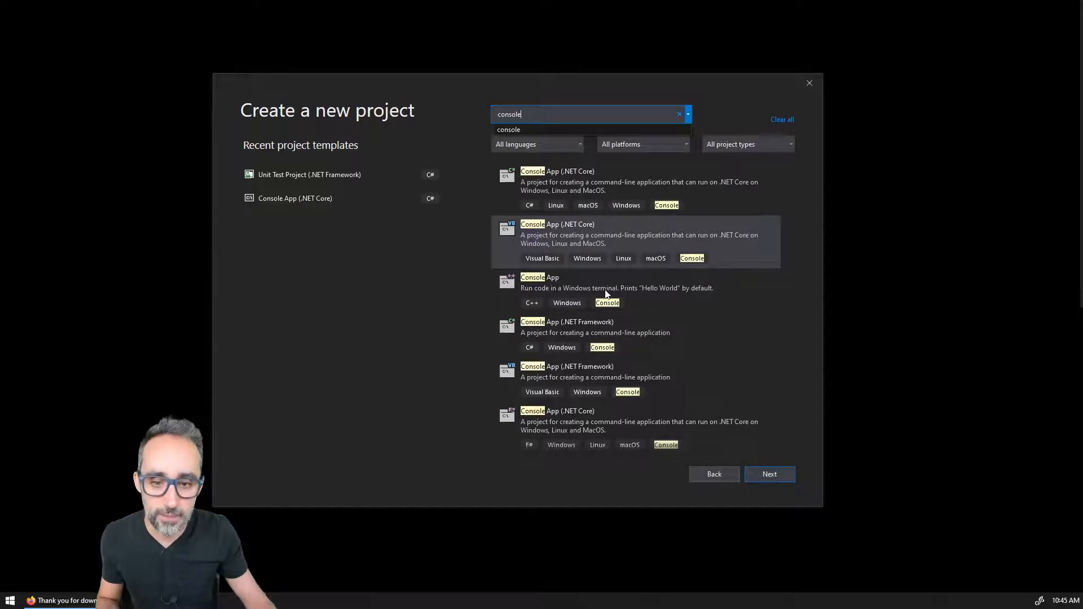
{"action": "left_click", "coordinate": [579, 330]}
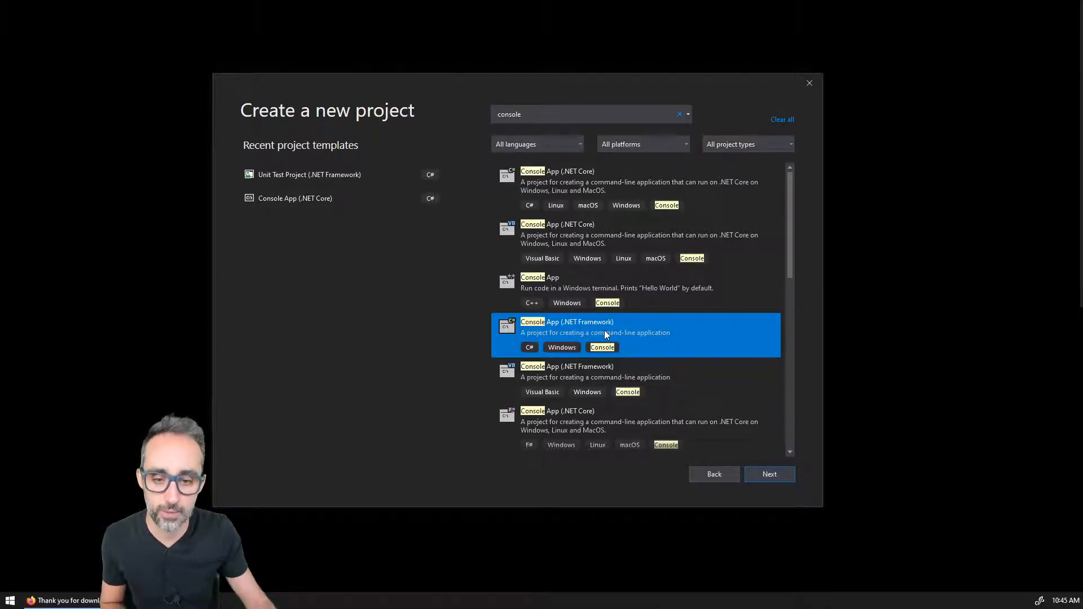
{"action": "key", "text": "Return"}
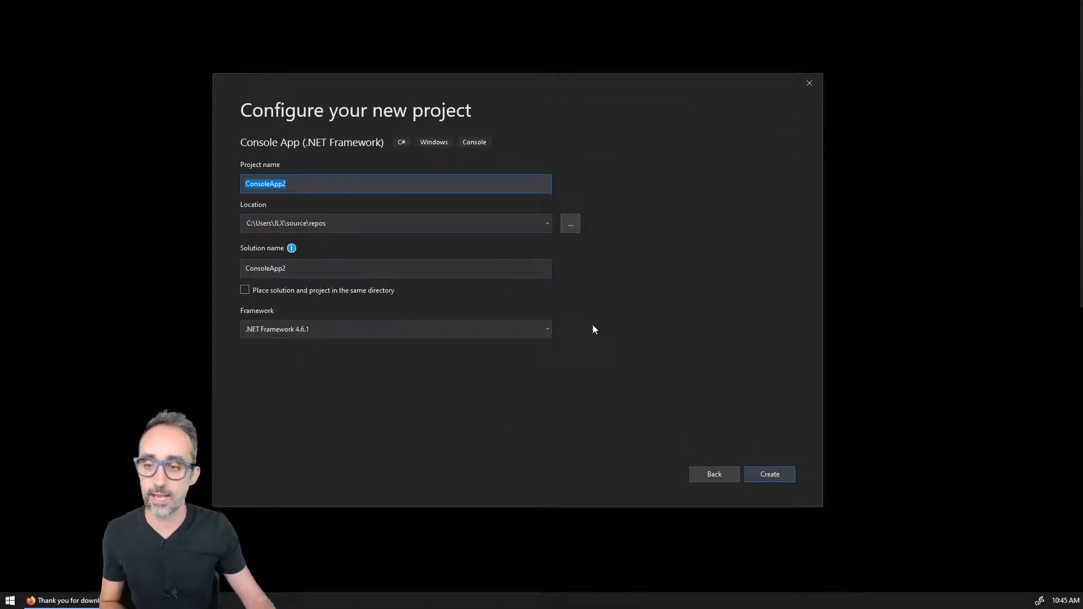
Step: Name the new project MyFirstConsoleApp
{"action": "type", "text": "M"}
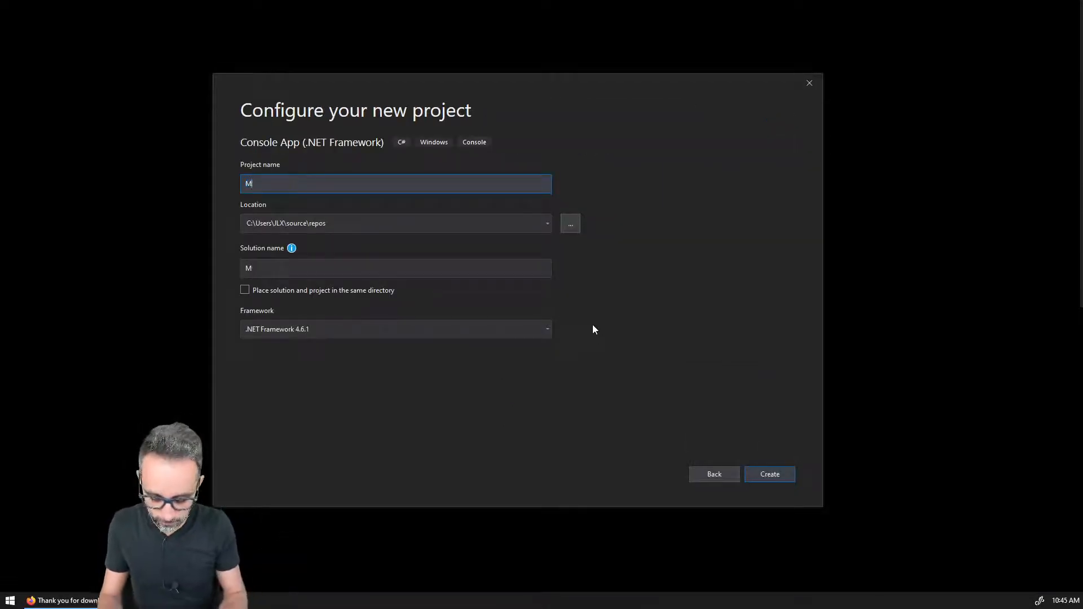
{"action": "type", "text": "yFirst"}
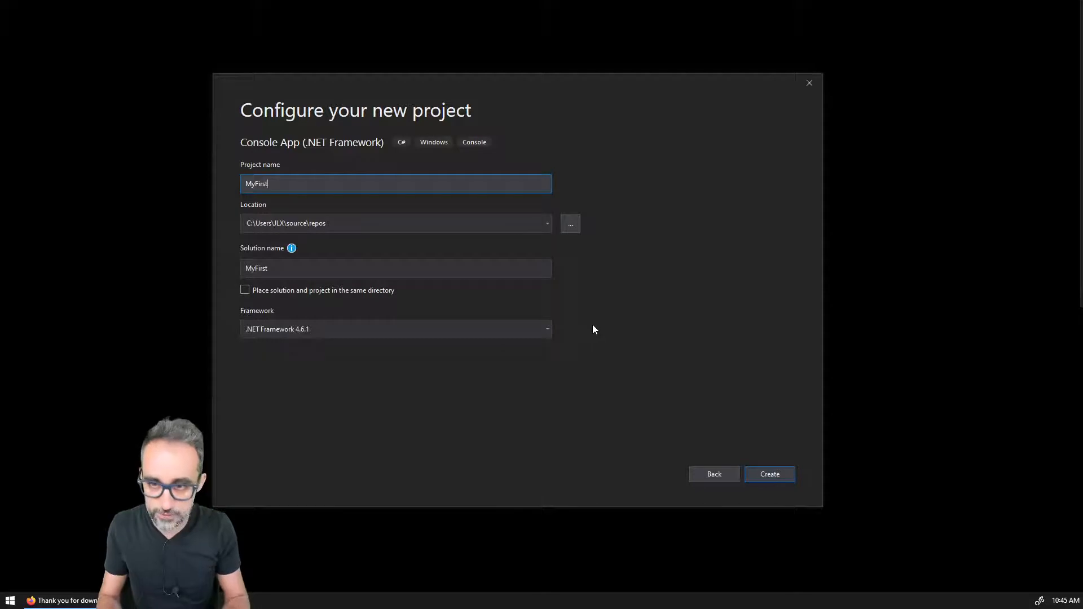
{"action": "type", "text": "ConsoleApp"}
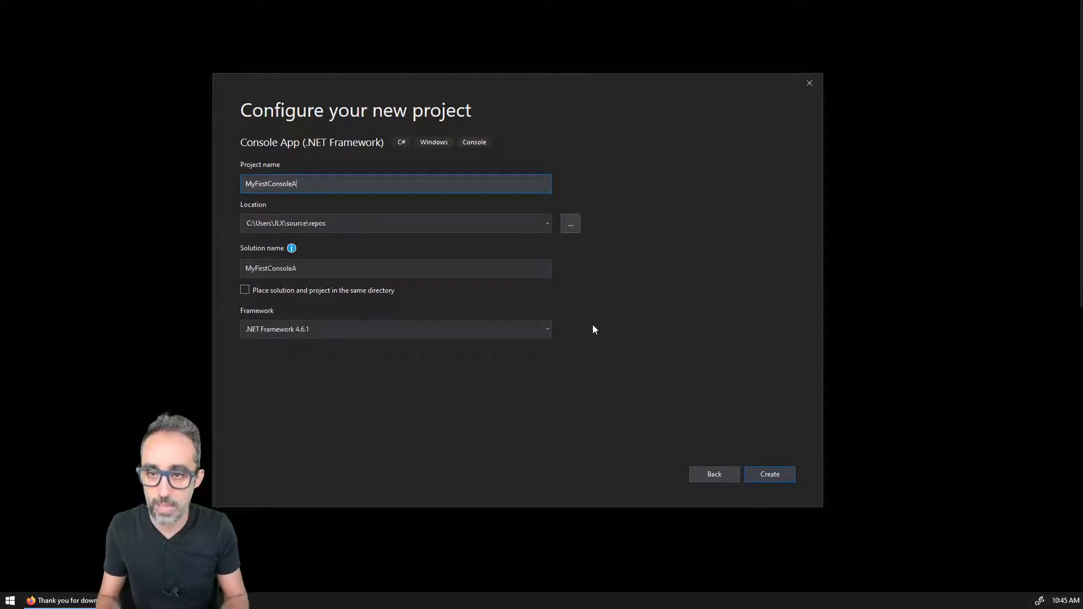
{"action": "key", "text": "Tab"}
Step: Browse for the project location and choose the Desktop folder
{"action": "left_click", "coordinate": [571, 223]}
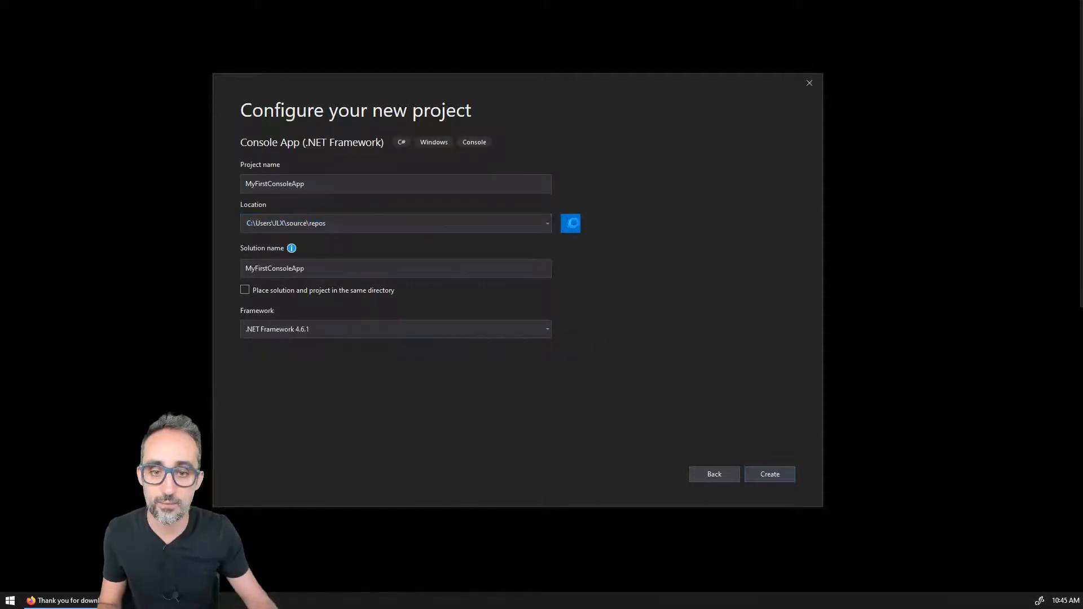
{"action": "left_click_drag", "start_coordinate": [408, 272], "coordinate": [407, 151]}
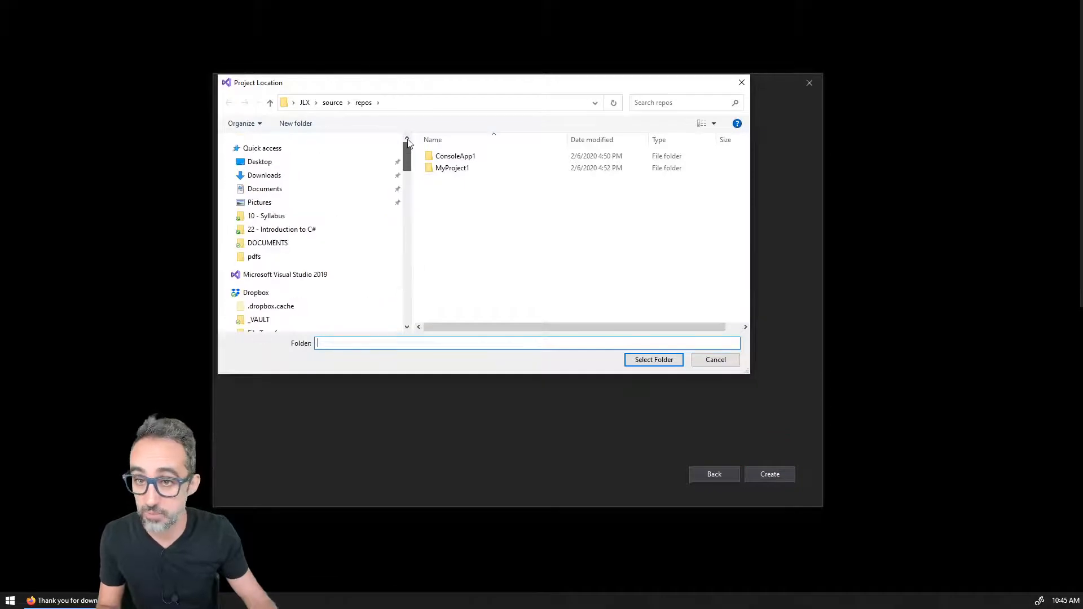
{"action": "left_click", "coordinate": [339, 164]}
{"action": "left_click", "coordinate": [671, 359]}
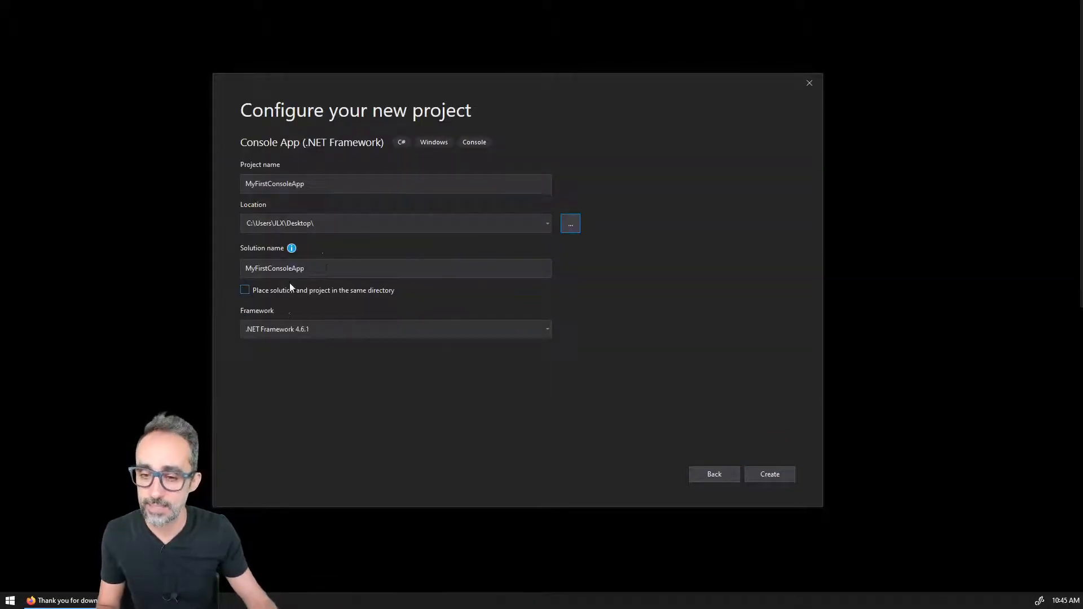
Step: Create the project, keeping .NET Framework 4.6.1 as the framework
{"action": "left_click", "coordinate": [310, 330]}
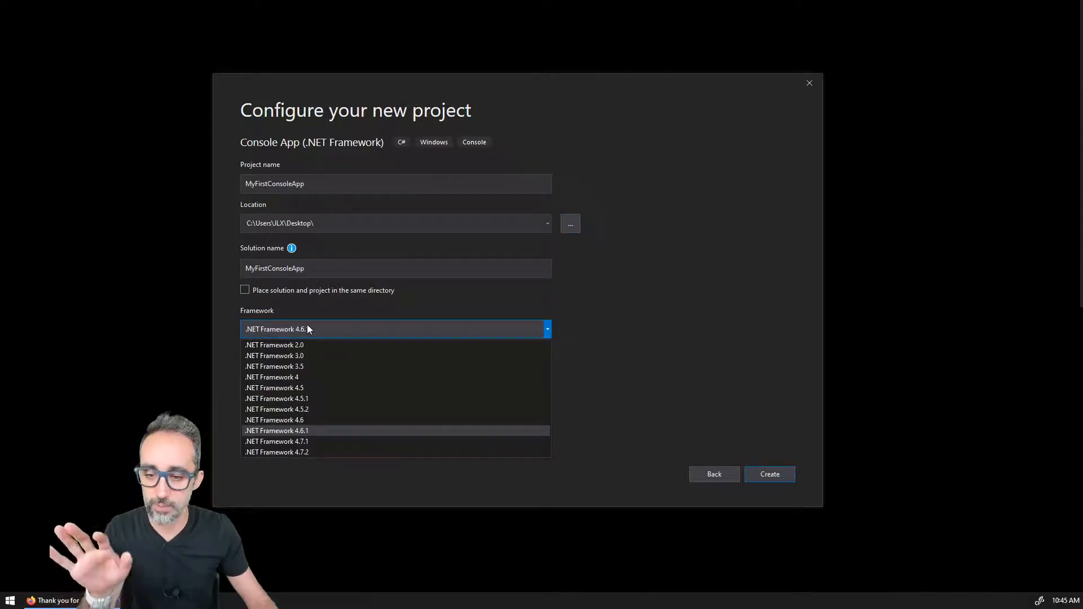
{"action": "left_click", "coordinate": [653, 360]}
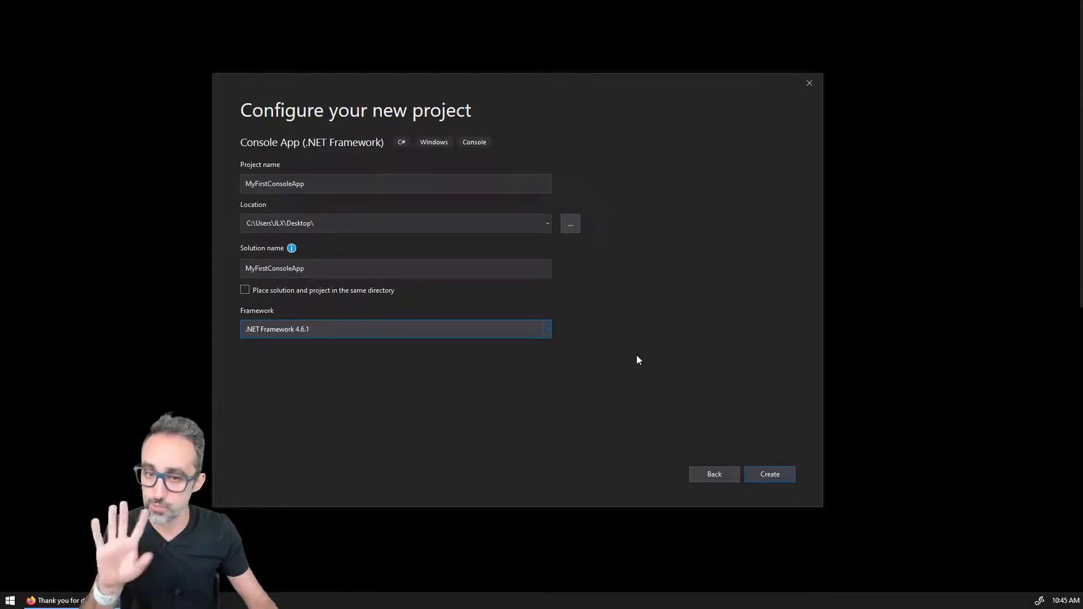
{"action": "left_click", "coordinate": [765, 474]}
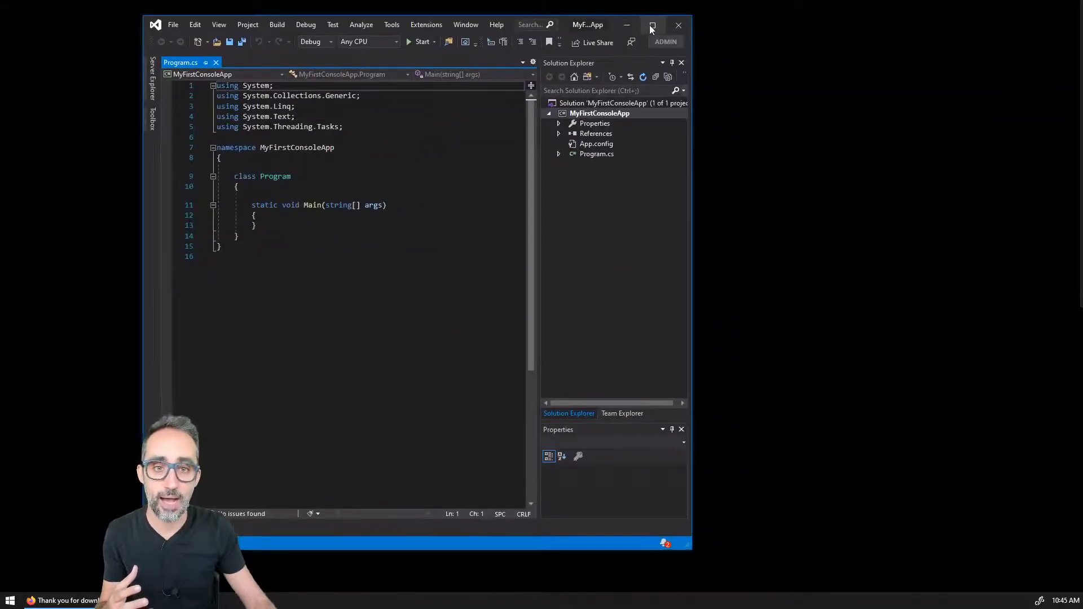
Step: Maximize the Visual Studio window and widen the Solution Explorer panel
{"action": "left_click", "coordinate": [652, 27]}
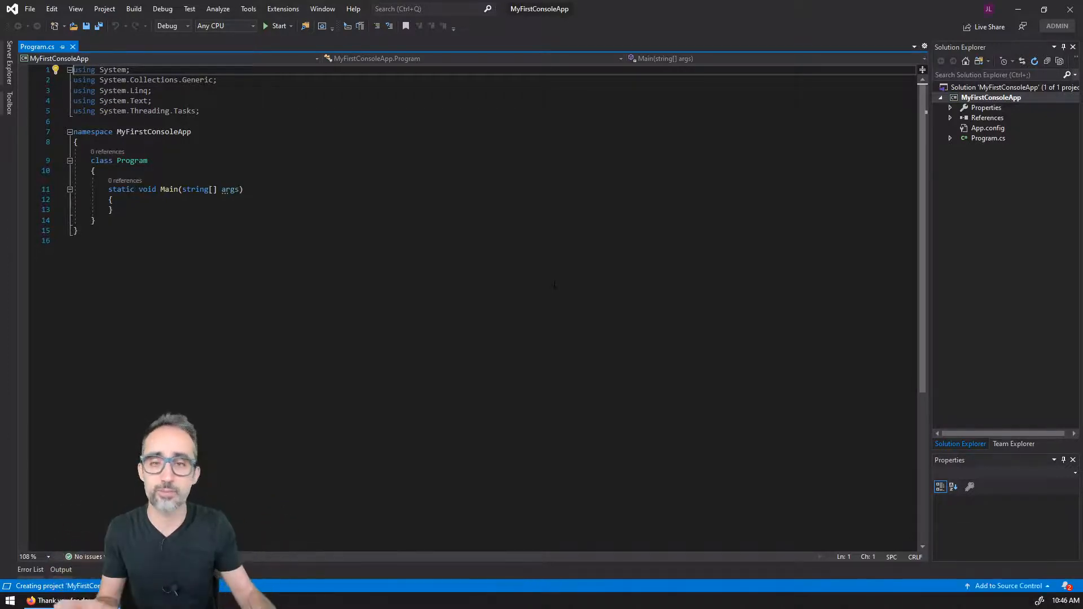
{"action": "left_click_drag", "start_coordinate": [930, 175], "coordinate": [888, 174]}
Step: Inspect the MyFirstConsoleApp solution and project folders on the Desktop in File Explorer, then minimize it
{"action": "key", "text": "super+e"}
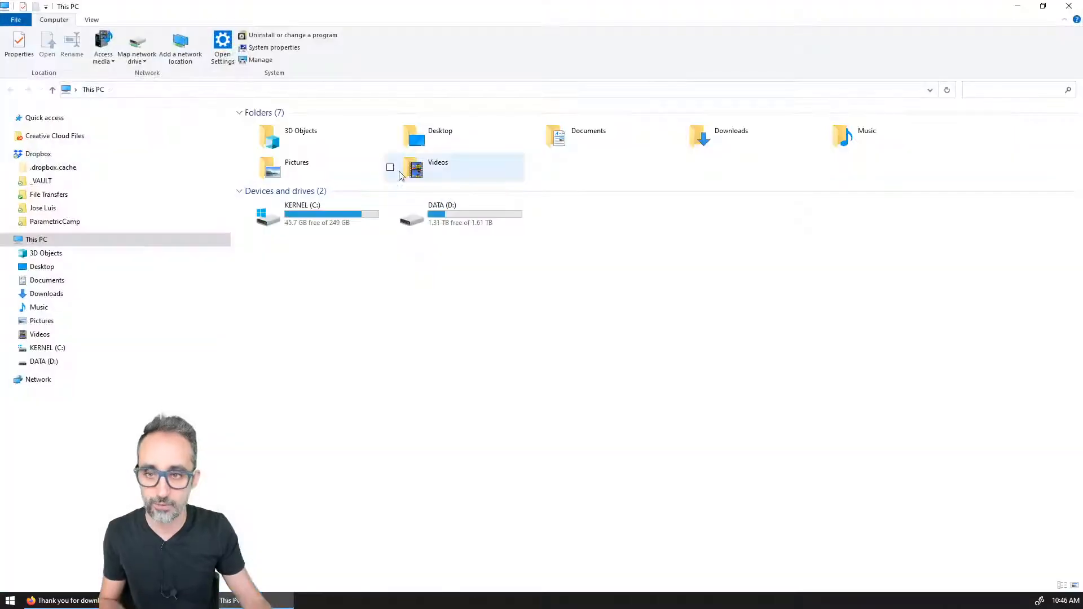
{"action": "double_click", "coordinate": [437, 139]}
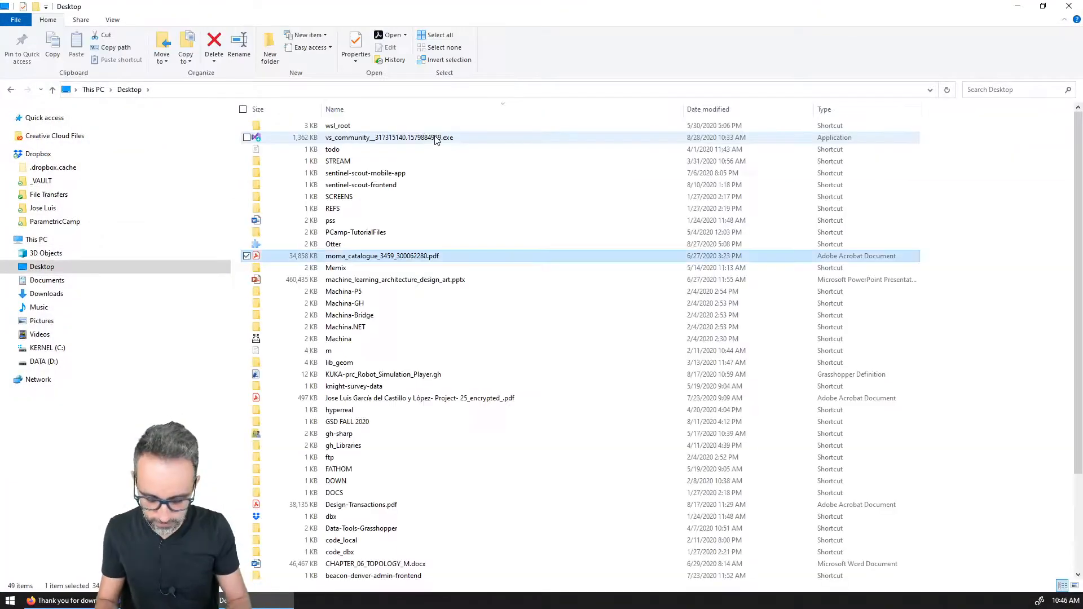
{"action": "type", "text": "my"}
{"action": "key", "text": "Return"}
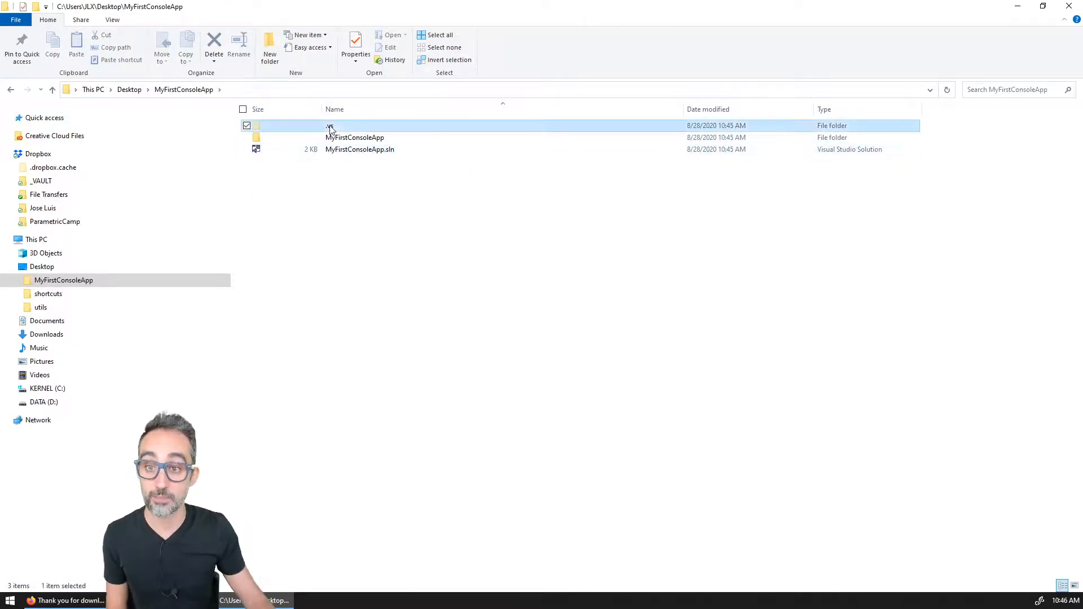
{"action": "double_click", "coordinate": [348, 139]}
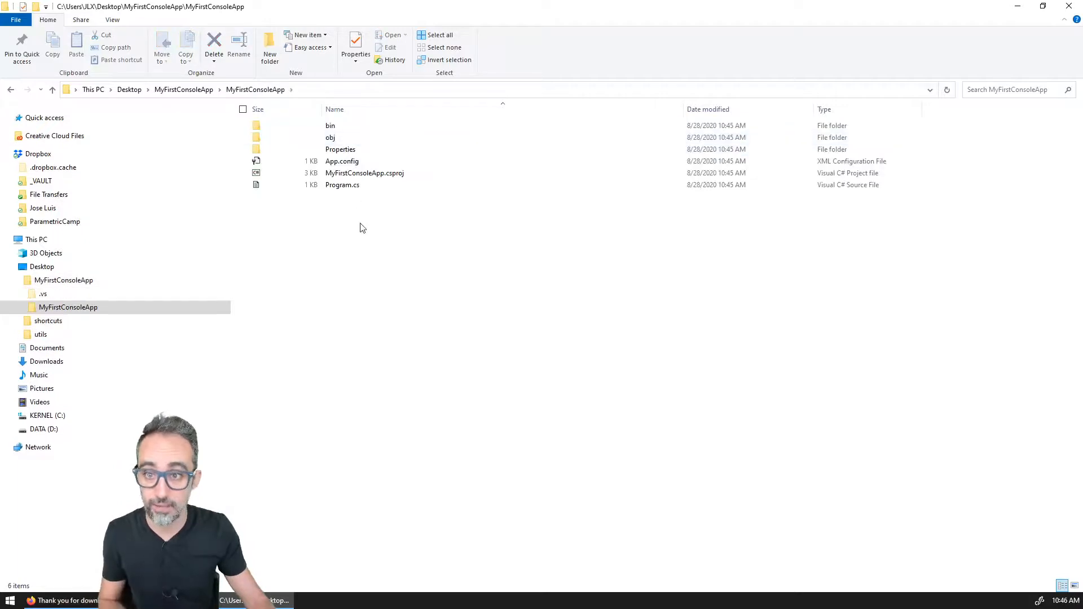
{"action": "left_click_drag", "start_coordinate": [378, 227], "coordinate": [327, 105]}
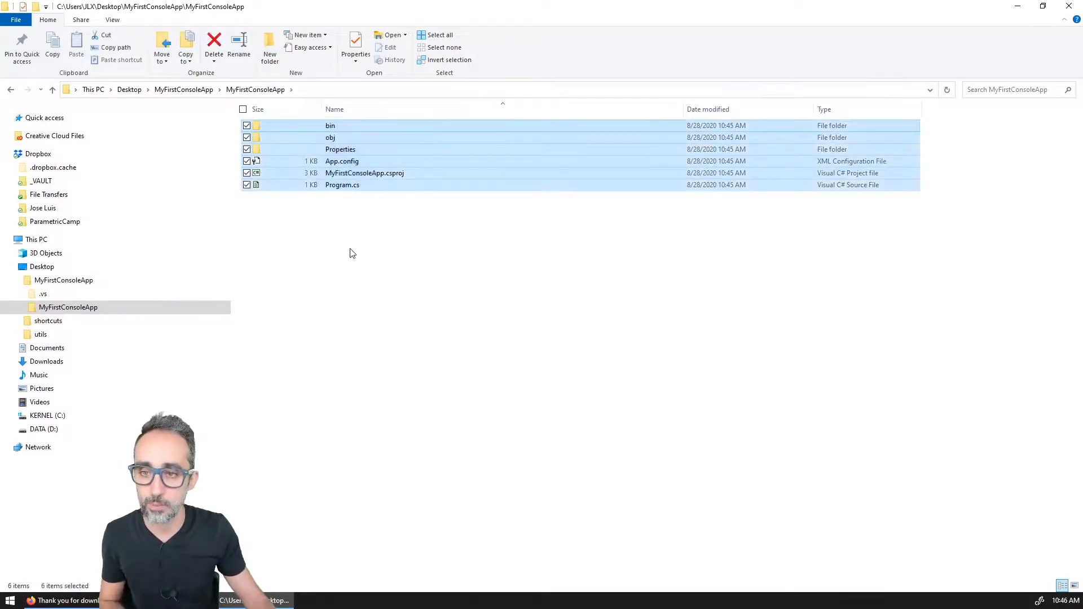
{"action": "left_click", "coordinate": [351, 253]}
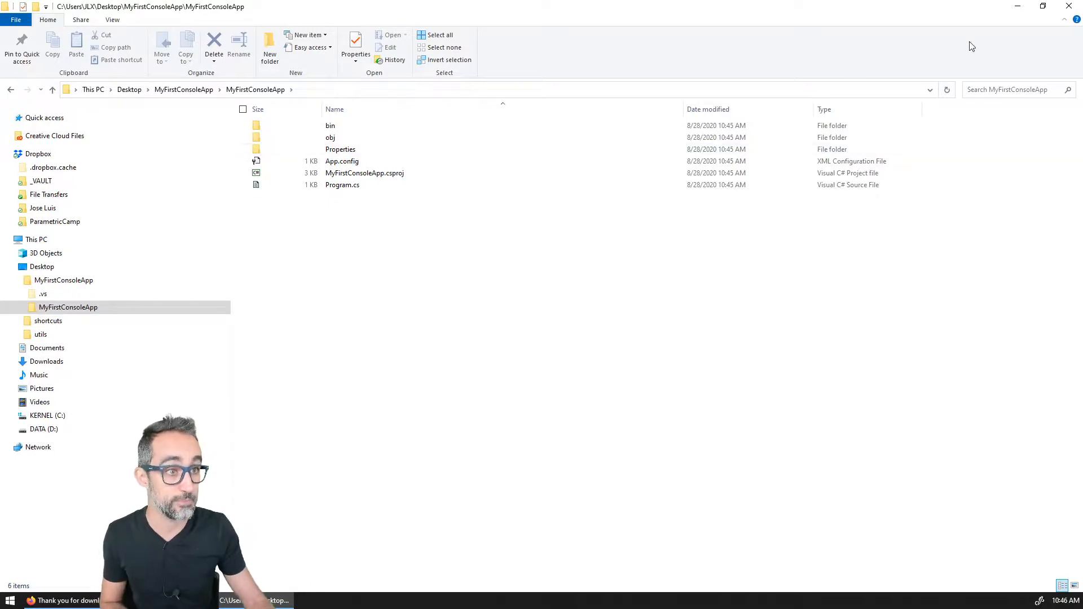
{"action": "left_click", "coordinate": [1018, 6]}
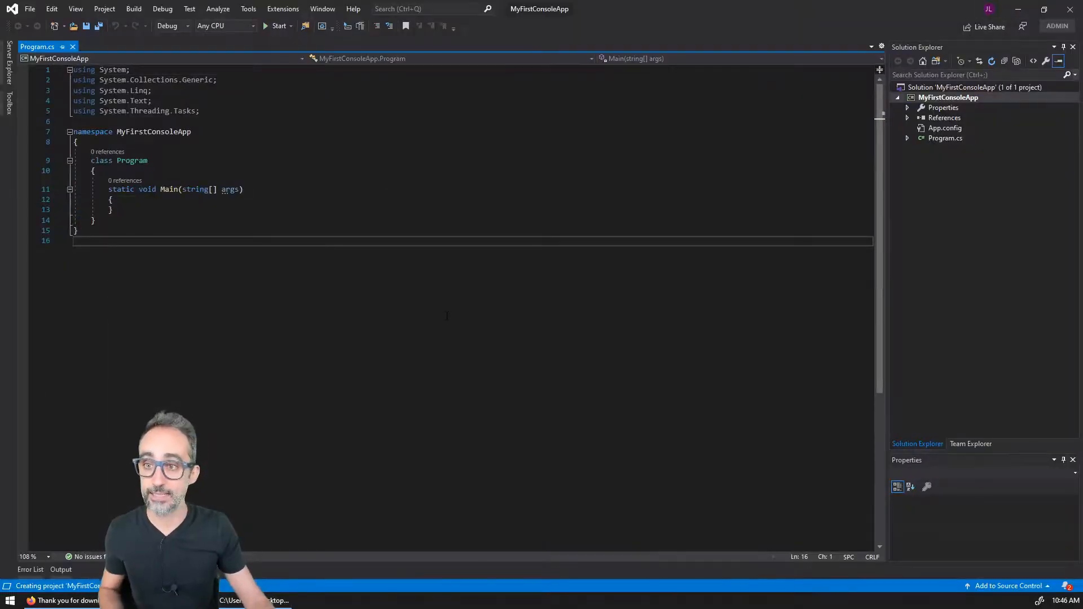
Step: Zoom the Program.cs code editor in to 174%
{"action": "scroll", "coordinate": [470, 347], "scroll_direction": "up", "scroll_amount": 3, "text": "ctrl"}
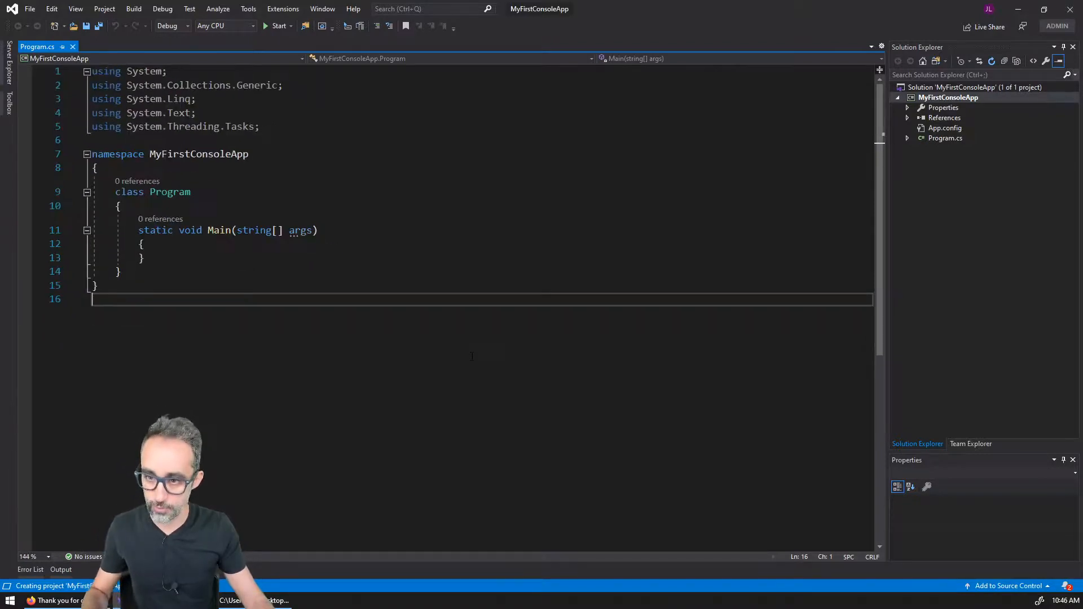
{"action": "scroll", "coordinate": [468, 366], "scroll_direction": "down", "scroll_amount": 3, "text": "ctrl"}
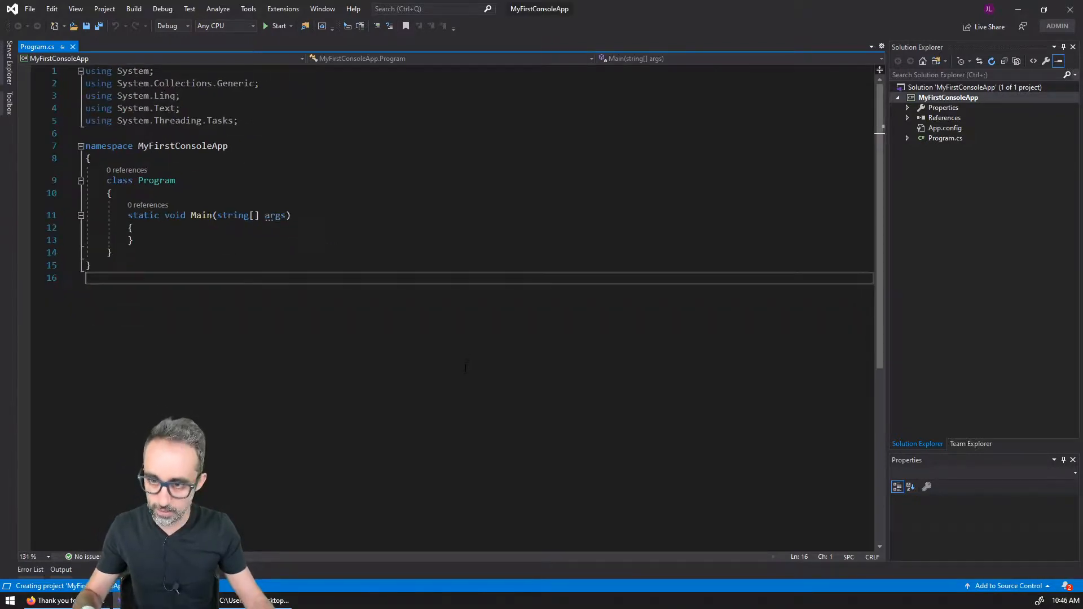
{"action": "scroll", "coordinate": [467, 368], "scroll_direction": "up", "scroll_amount": 3, "text": "ctrl"}
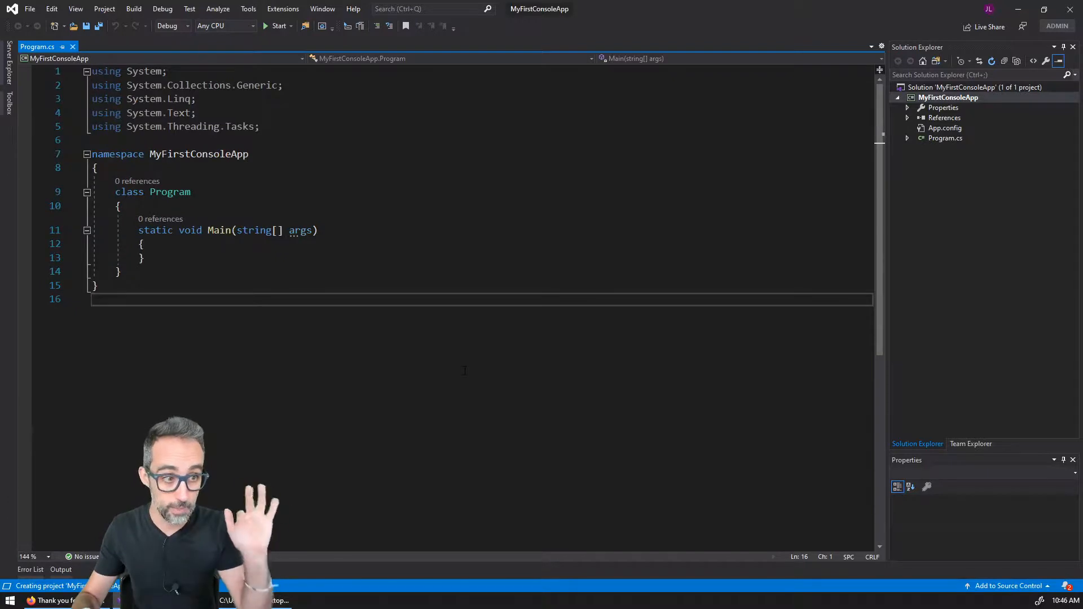
{"action": "scroll", "coordinate": [464, 371], "scroll_direction": "down", "scroll_amount": 2, "text": "ctrl"}
{"action": "scroll", "coordinate": [465, 371], "scroll_direction": "up", "scroll_amount": 3, "text": "ctrl"}
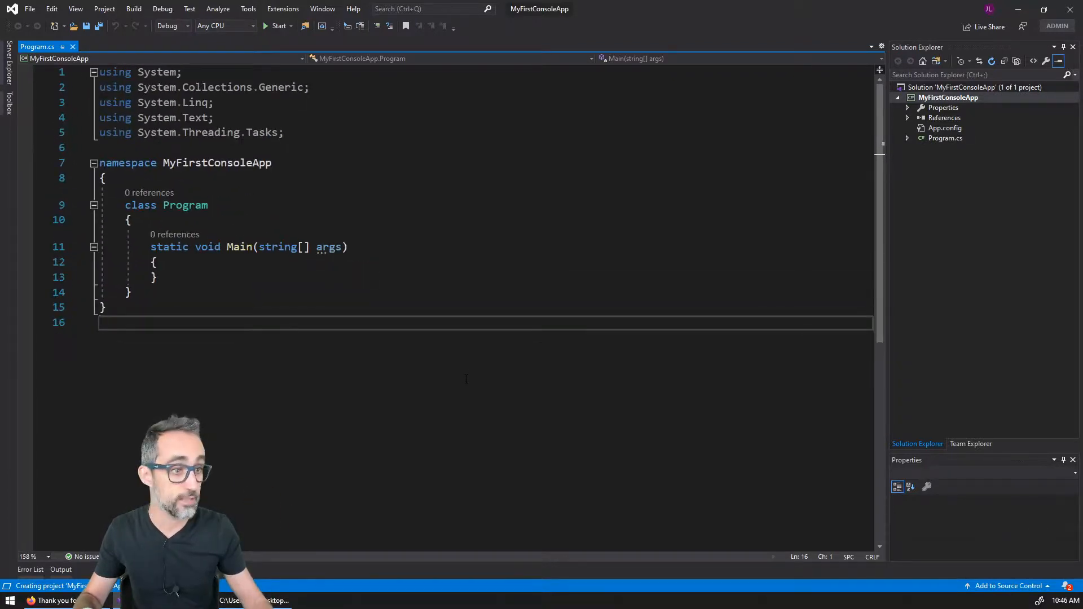
{"action": "scroll", "coordinate": [466, 379], "scroll_direction": "up", "scroll_amount": 1, "text": "ctrl"}
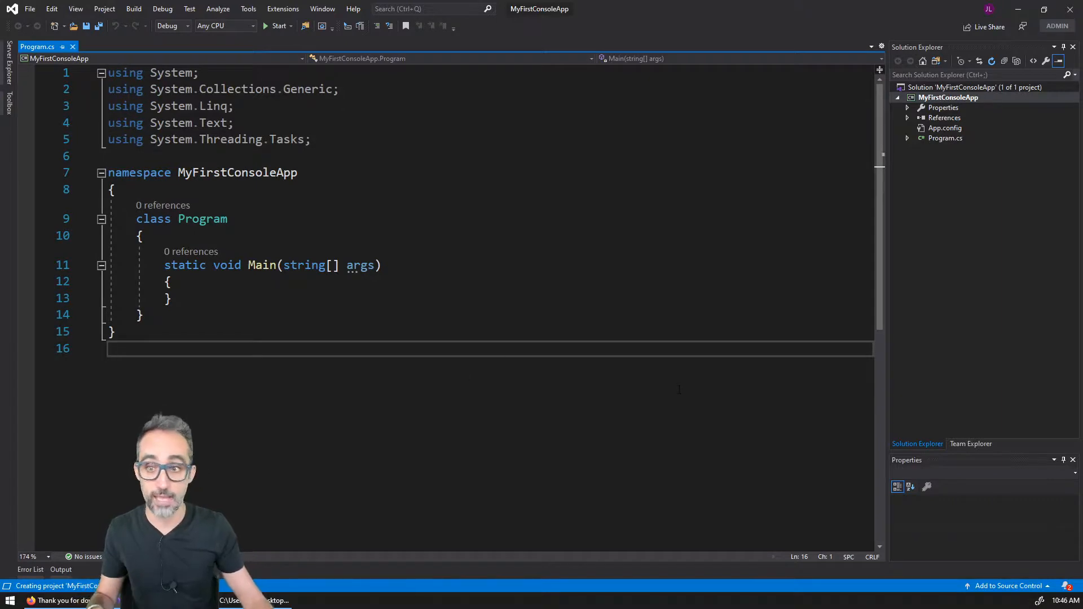